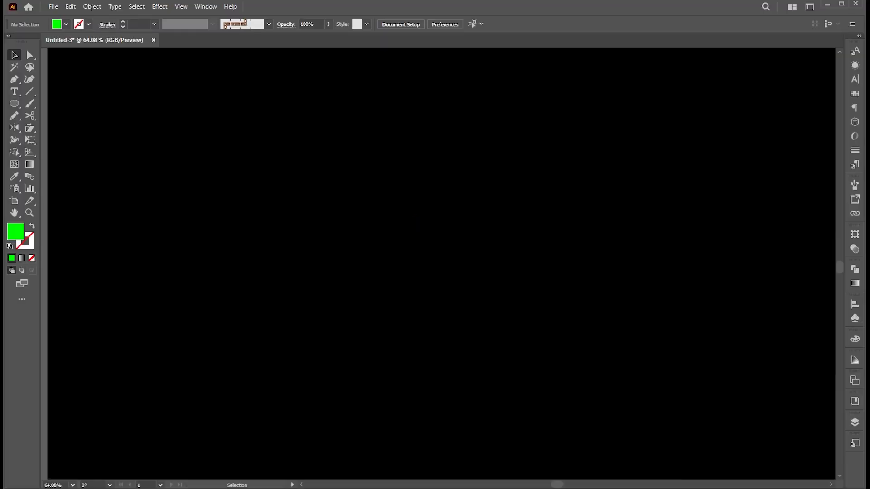
# Draw a green square on the artboard with the Rectangle tool
pyautogui.click(14, 103)
pyautogui.click(50, 104)
pyautogui.moveTo(295, 192); pyautogui.dragTo(380, 277)
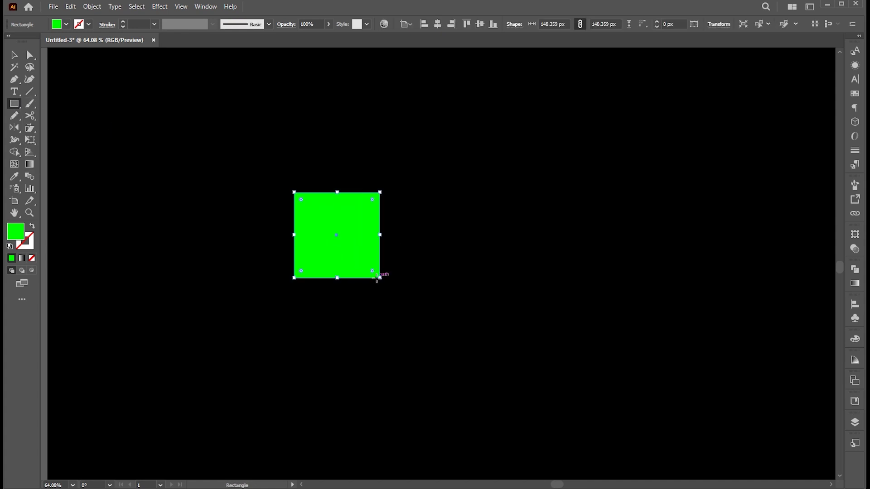
# Round two opposite corners into a pointed leaf, then move it down and right
pyautogui.click(30, 56)
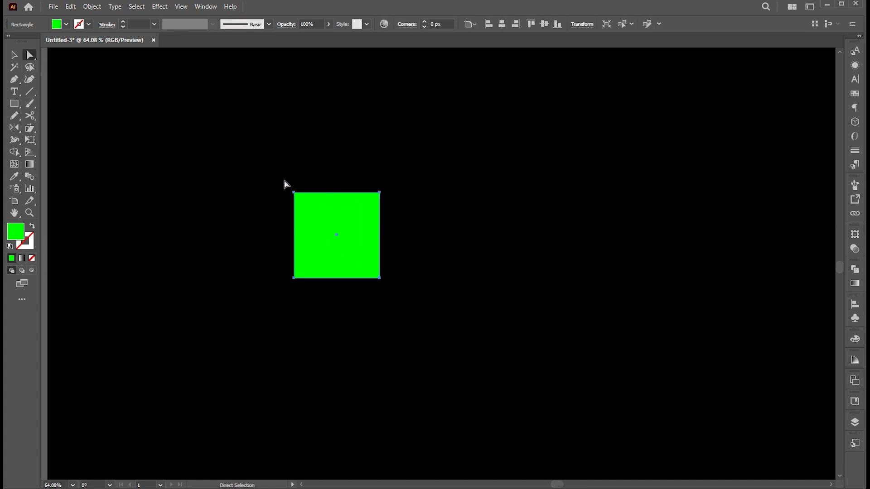
pyautogui.moveTo(284, 181); pyautogui.dragTo(388, 259)
pyautogui.moveTo(357, 295); pyautogui.dragTo(248, 212)
pyautogui.press('v')
pyautogui.click(493, 309)
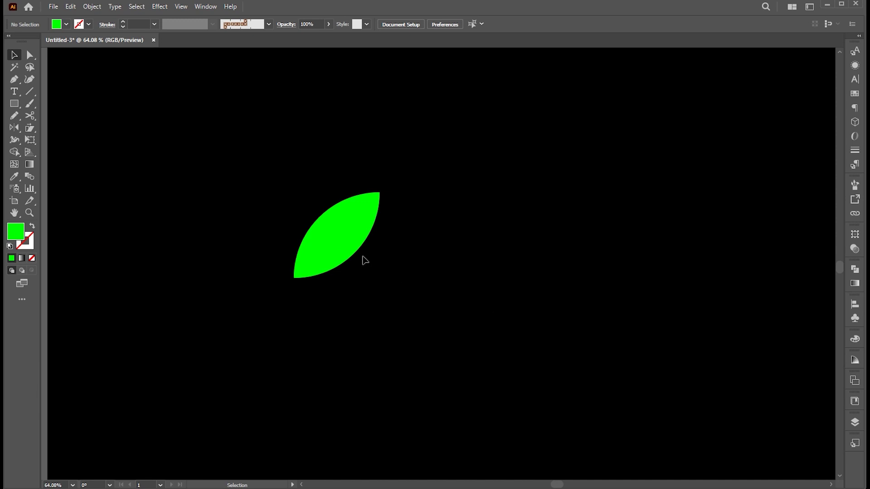
pyautogui.moveTo(352, 244); pyautogui.dragTo(643, 354)
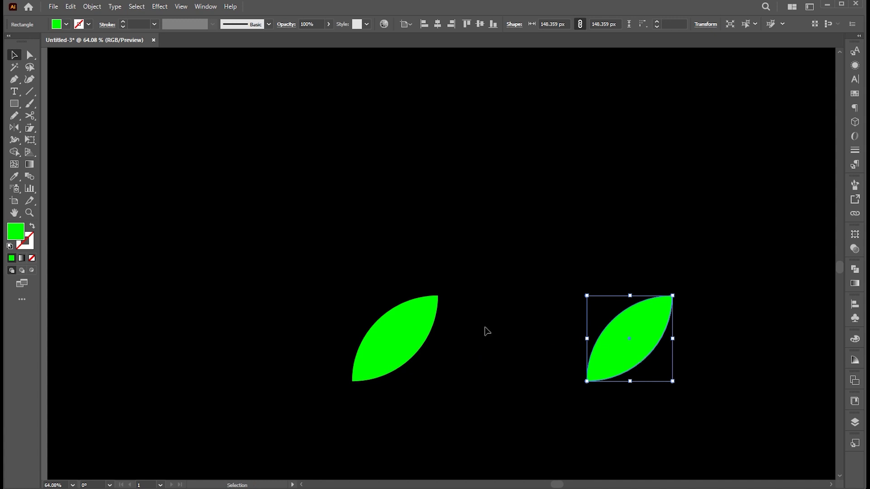
# Alt-drag a copy of the leaf to the left and reflect it across the vertical axis
pyautogui.click(396, 328)
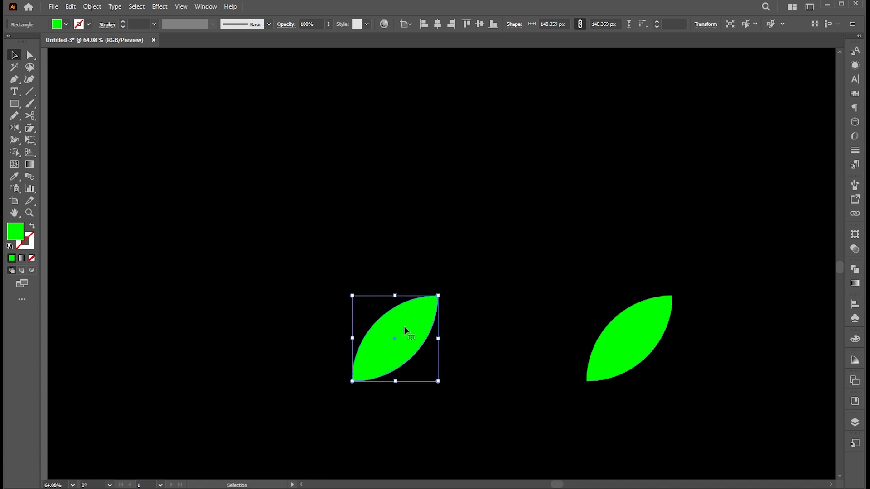
pyautogui.keyDown('alt'); pyautogui.moveTo(405, 329); pyautogui.dragTo(318, 328); pyautogui.keyUp('alt')
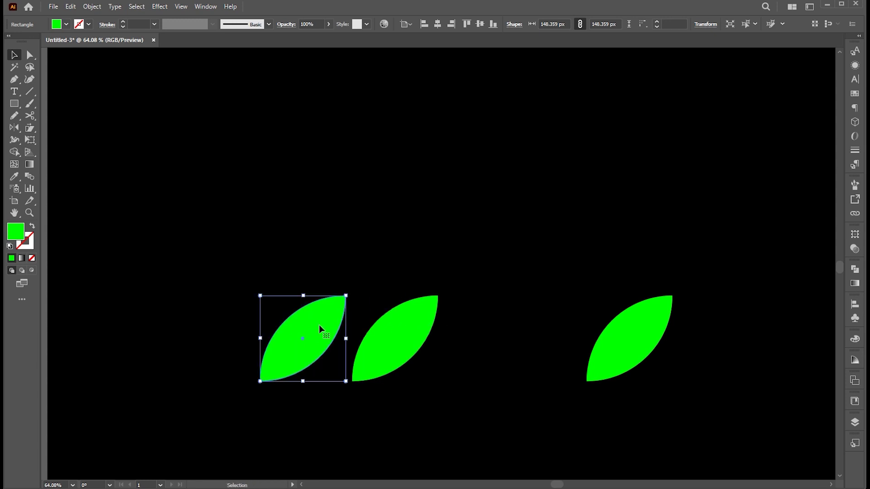
pyautogui.click(14, 127)
pyautogui.doubleClick(13, 129)
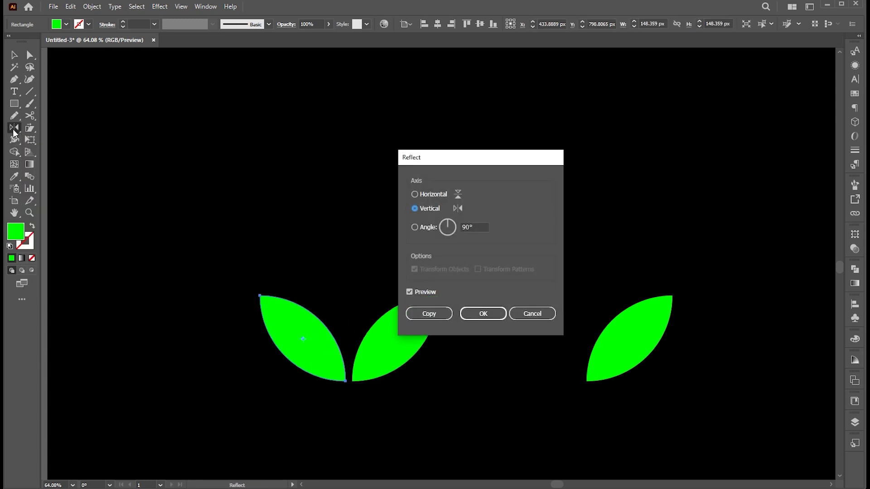
pyautogui.click(483, 313)
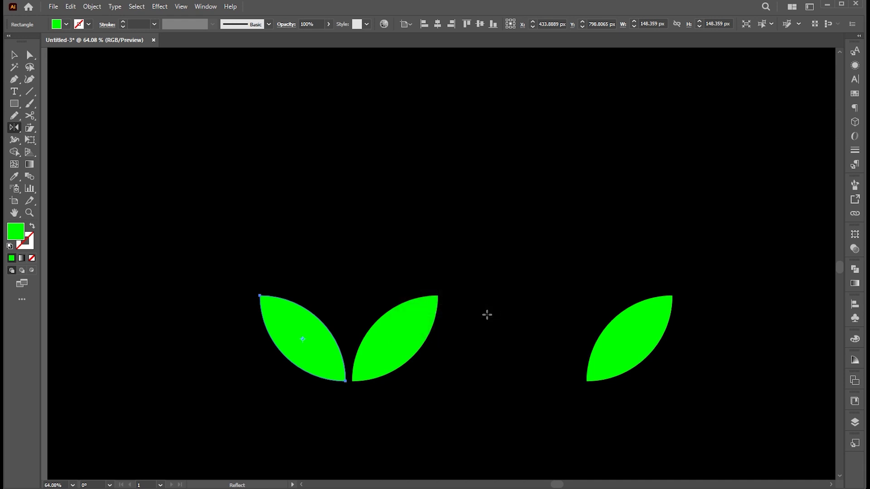
# Slide the two leaves together so they meet in a V, and select both
pyautogui.press('v')
pyautogui.moveTo(446, 392); pyautogui.dragTo(301, 343)
pyautogui.click(419, 408)
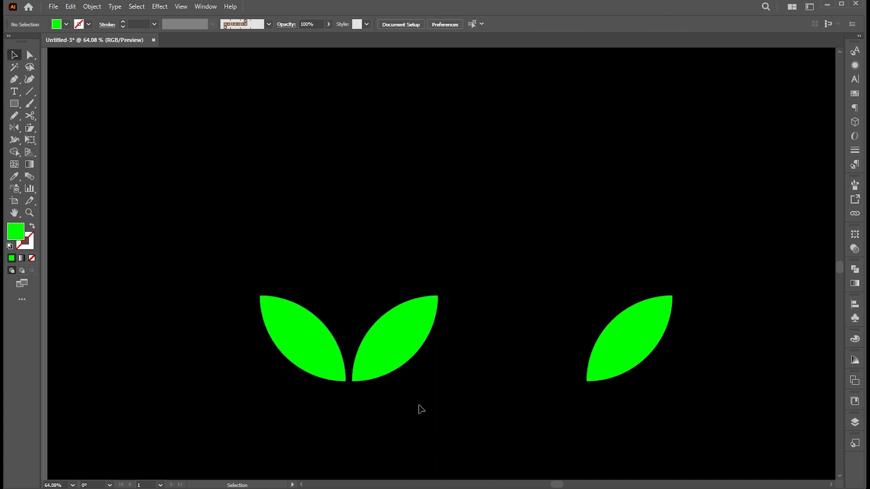
pyautogui.moveTo(379, 351); pyautogui.dragTo(381, 352)
pyautogui.moveTo(404, 404); pyautogui.dragTo(324, 346)
# Group the two leaves and scale the group down
pyautogui.rightClick(376, 341)
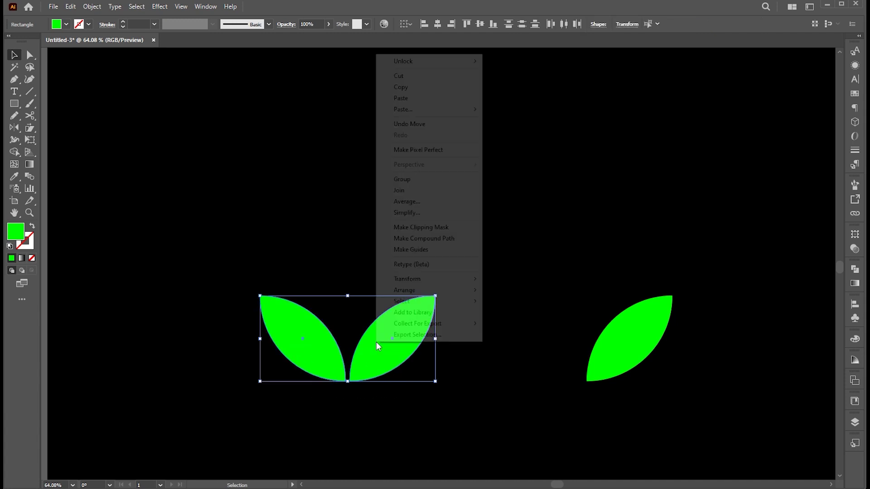
pyautogui.click(411, 181)
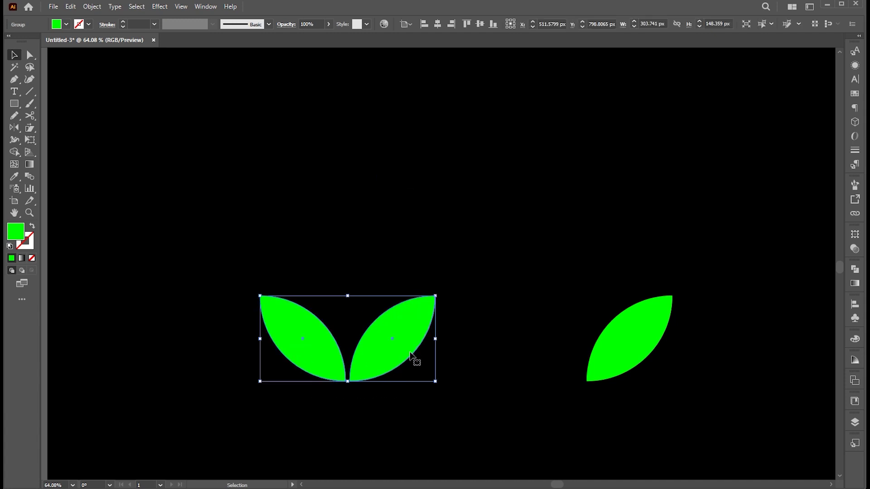
pyautogui.moveTo(413, 359); pyautogui.dragTo(351, 375)
pyautogui.moveTo(373, 308); pyautogui.dragTo(356, 327)
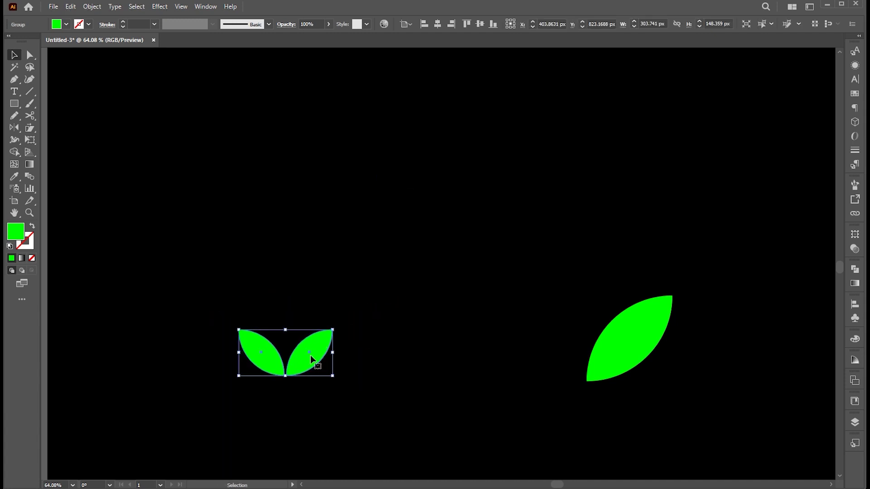
# Move the leaf group to the lower left and shrink it to about 130 × 64 px
pyautogui.moveTo(311, 355); pyautogui.dragTo(281, 417)
pyautogui.click(402, 406)
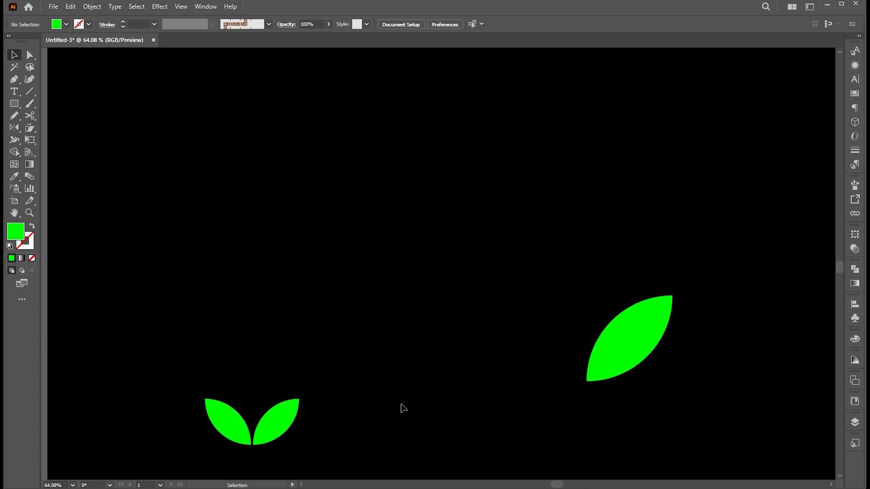
pyautogui.click(270, 438)
pyautogui.moveTo(301, 397); pyautogui.dragTo(281, 427)
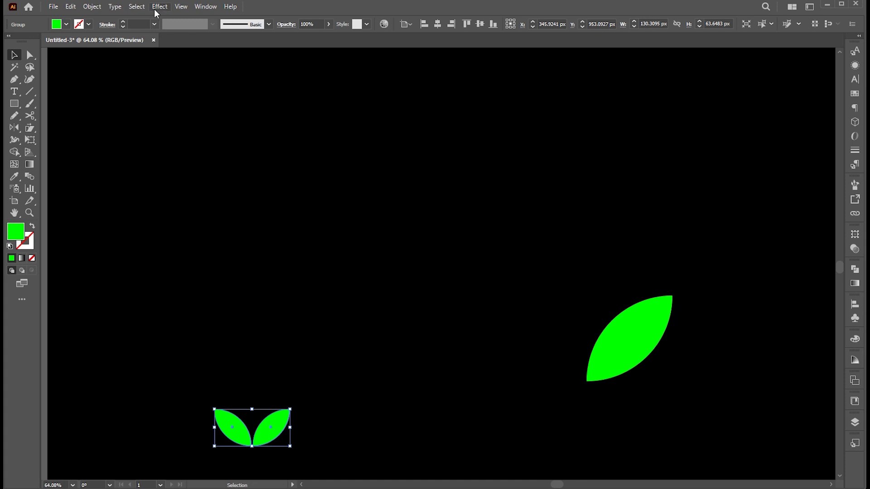
pyautogui.click(158, 7)
# Add a Transform effect with a vertical move of -55 px
pyautogui.moveTo(172, 89)
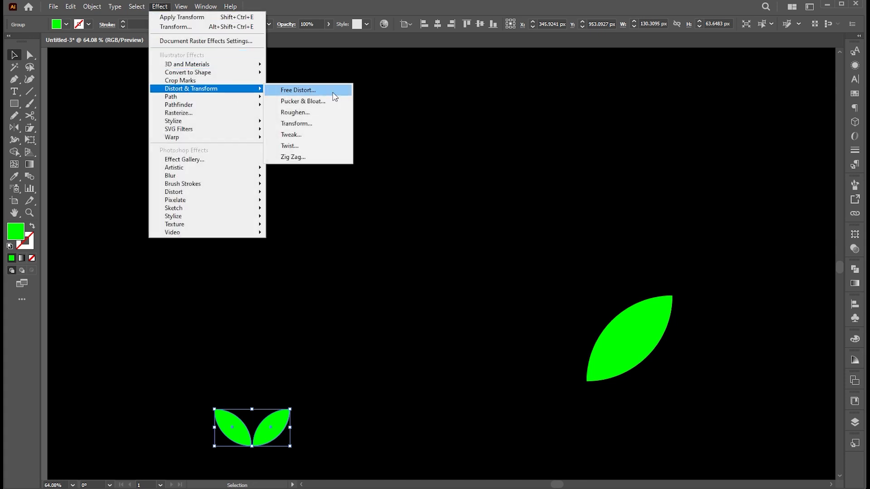
pyautogui.click(299, 126)
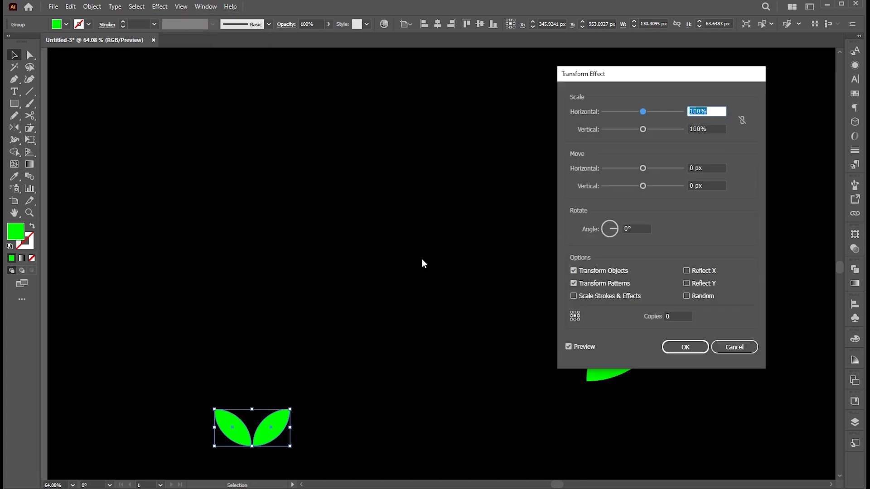
pyautogui.moveTo(679, 78); pyautogui.dragTo(540, 50)
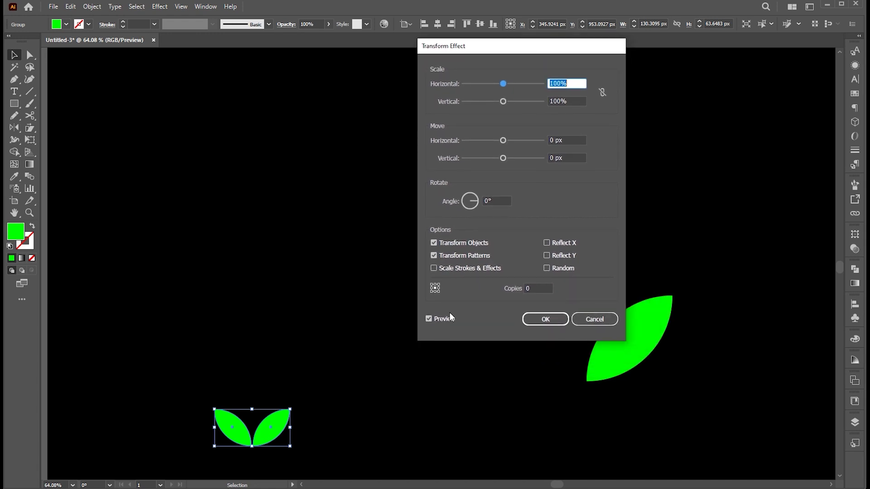
pyautogui.click(561, 158)
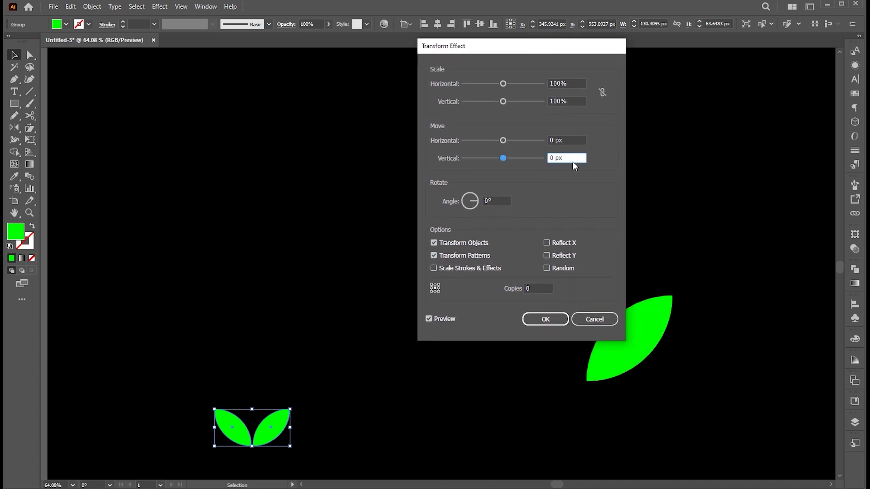
pyautogui.press('Up')
pyautogui.press('Up')
pyautogui.press('Up')
pyautogui.press('Up')
pyautogui.press('Up')
pyautogui.press('Up')
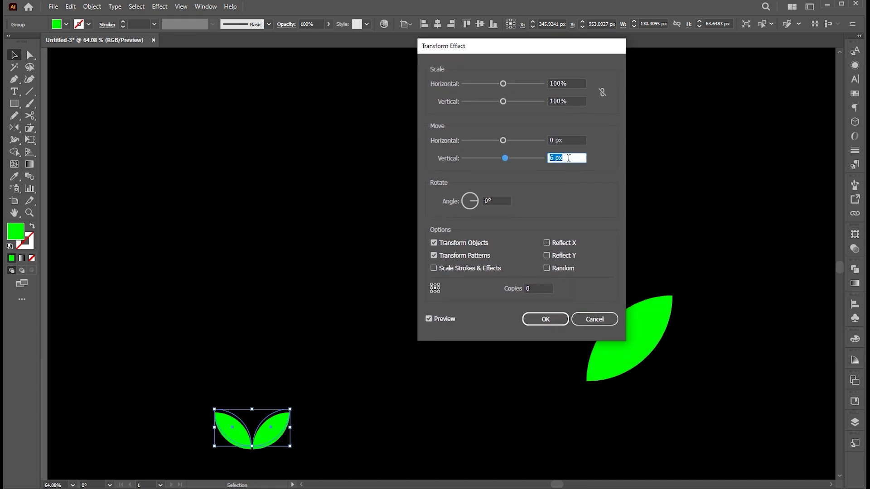
pyautogui.press('Down')
pyautogui.press('Down')
pyautogui.press('Down')
pyautogui.press('Down')
pyautogui.press('Down')
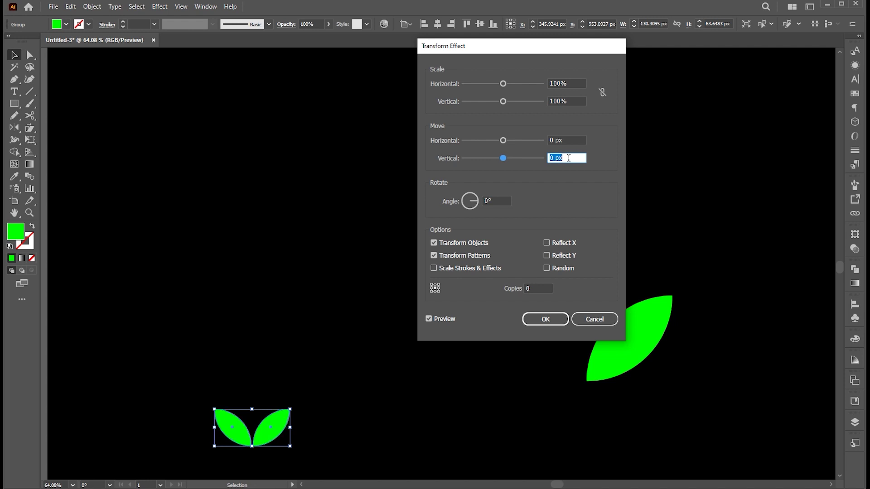
pyautogui.press('Down')
pyautogui.press('Down')
pyautogui.press('Down')
pyautogui.press('Down')
pyautogui.press('Down')
pyautogui.press('Down')
pyautogui.press('Down')
pyautogui.press('Down')
pyautogui.press('Down')
pyautogui.press('Down')
pyautogui.press('Down')
pyautogui.press('Down')
pyautogui.press('Down')
pyautogui.press('Down')
pyautogui.press('Down')
pyautogui.press('Down')
pyautogui.press('Down')
pyautogui.press('Down')
pyautogui.press('Down')
pyautogui.press('Down')
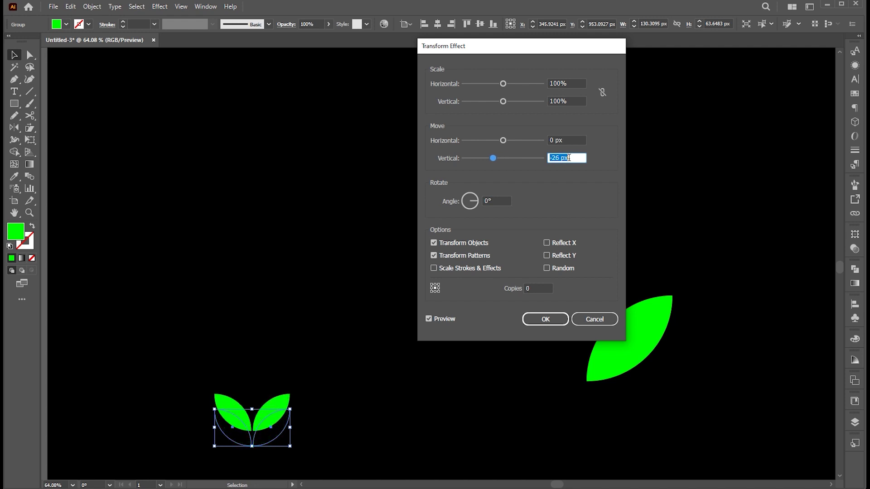
pyautogui.press('Down')
pyautogui.press('Down')
pyautogui.press('Down')
pyautogui.press('Down')
pyautogui.press('Down')
pyautogui.press('Down')
pyautogui.press('Down')
pyautogui.press('Down')
pyautogui.press('Down')
pyautogui.press('Down')
pyautogui.press('Down')
pyautogui.press('Down')
pyautogui.press('Down')
pyautogui.press('Down')
pyautogui.press('Down')
pyautogui.press('Down')
pyautogui.press('Down')
pyautogui.press('Down')
pyautogui.press('Down')
pyautogui.press('Down')
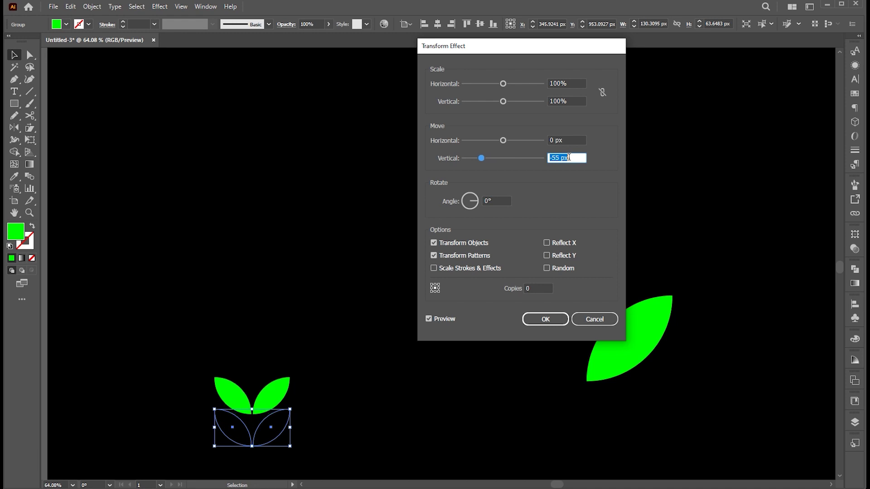
# Set the Transform effect to 12 copies at 97% horizontal and vertical scale, and apply it
pyautogui.click(536, 288)
pyautogui.press('Up')
pyautogui.press('Up')
pyautogui.press('Up')
pyautogui.press('Up')
pyautogui.press('Up')
pyautogui.press('Up')
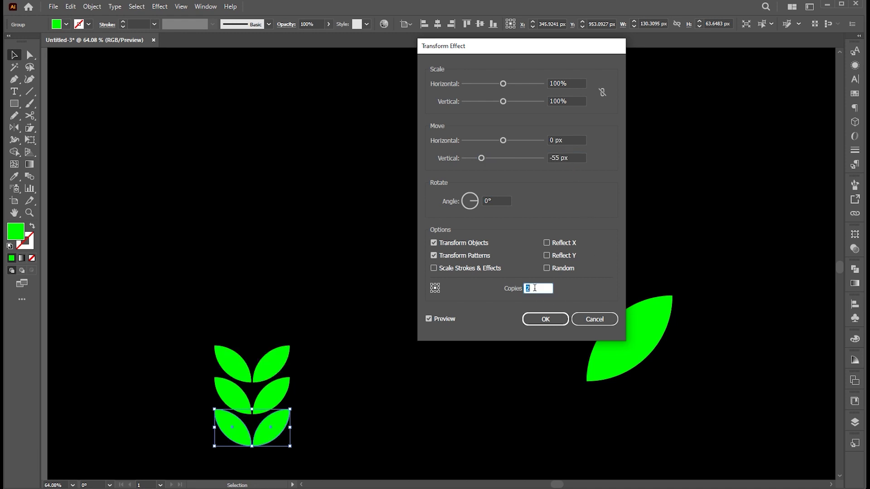
pyautogui.press('Up')
pyautogui.press('Up')
pyautogui.press('Up')
pyautogui.press('Up')
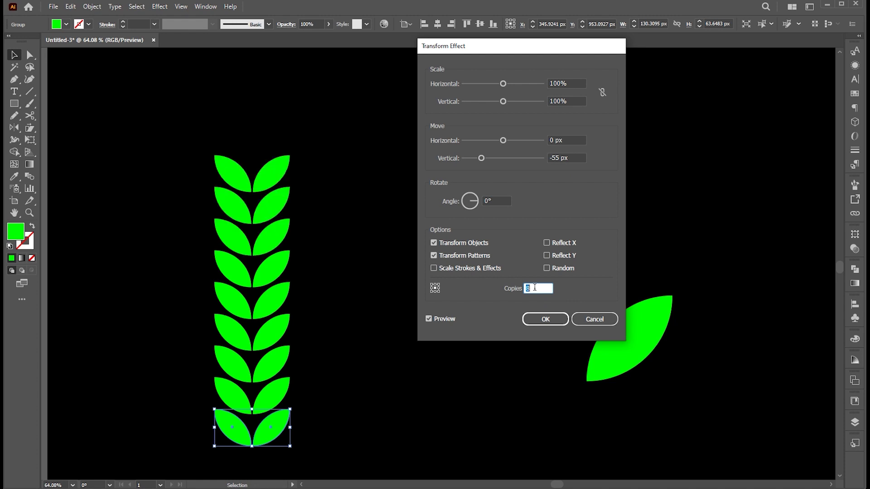
pyautogui.press('Up')
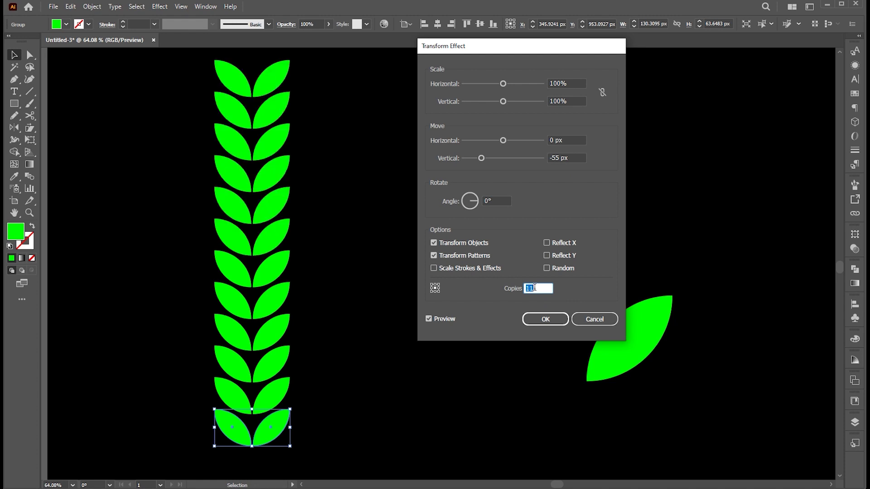
pyautogui.press('Up')
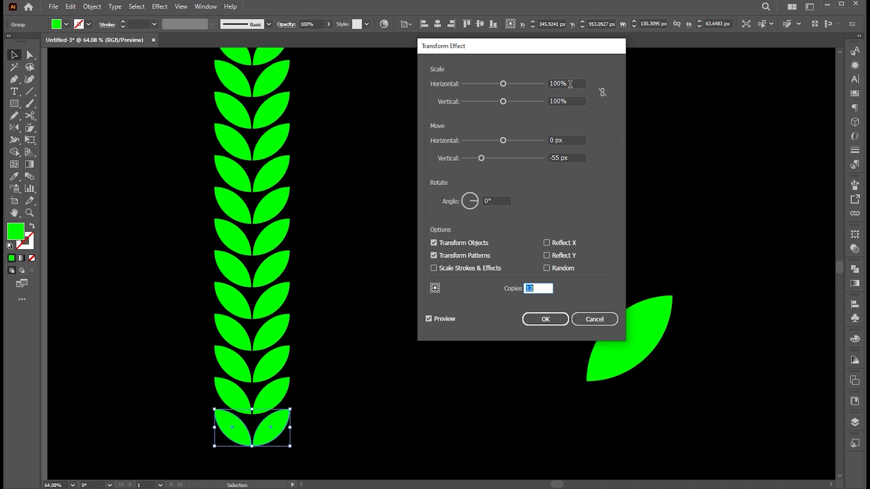
pyautogui.click(569, 84)
pyautogui.press('Down')
pyautogui.press('Down')
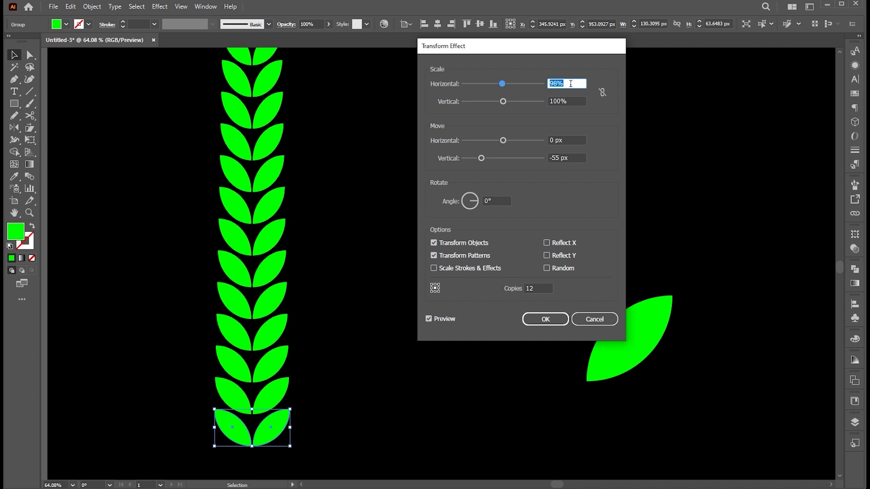
pyautogui.press('Down')
pyautogui.click(571, 101)
pyautogui.press('Down')
pyautogui.press('Down')
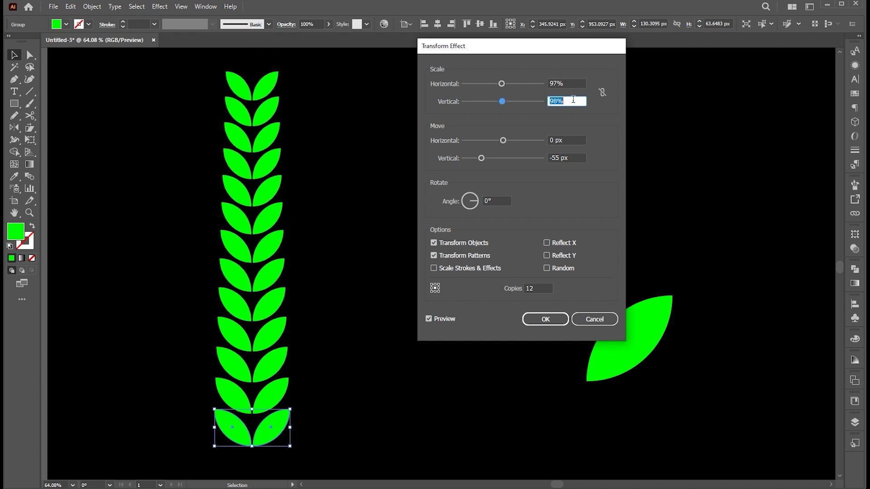
pyautogui.press('Down')
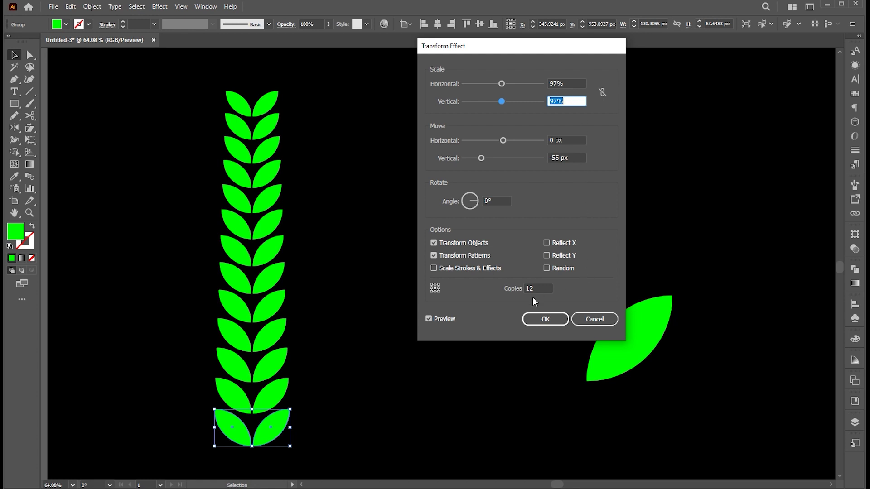
pyautogui.click(544, 319)
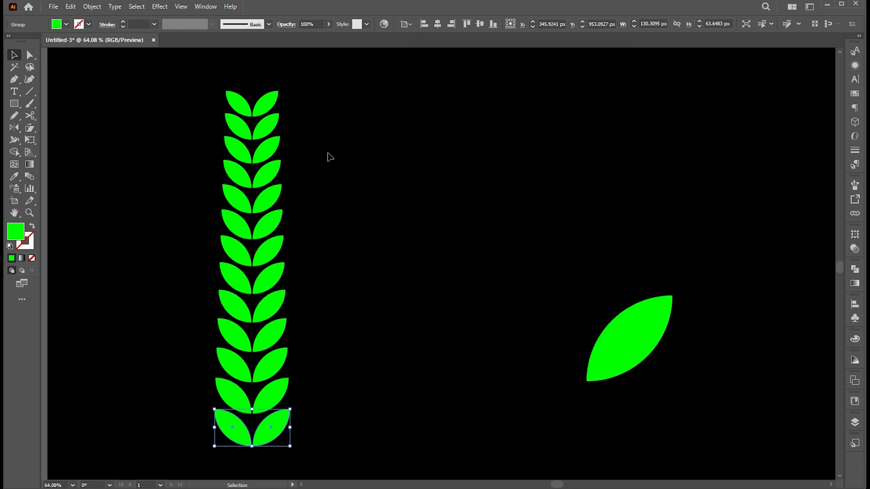
# Expand the appearance of the stacked copies into real shapes and deselect
pyautogui.click(92, 6)
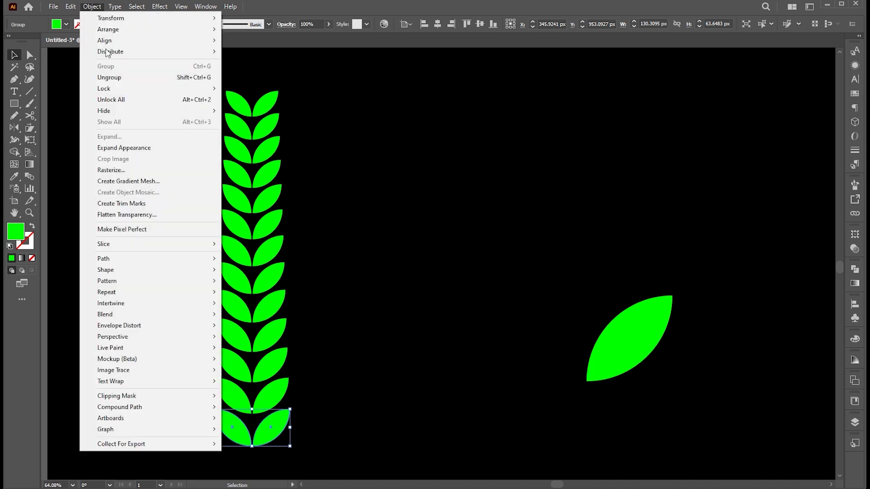
pyautogui.click(124, 150)
pyautogui.click(354, 175)
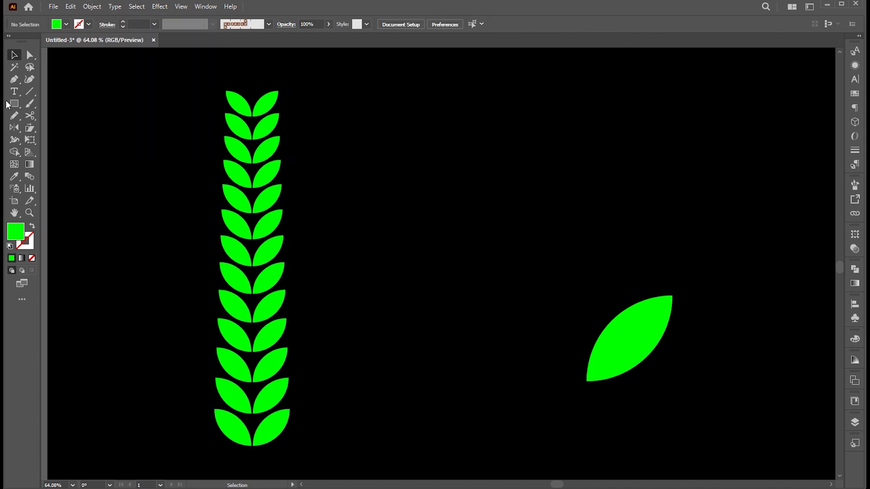
# Draw a vertical stem line through the leaf column with a green 2 pt stroke
pyautogui.click(30, 91)
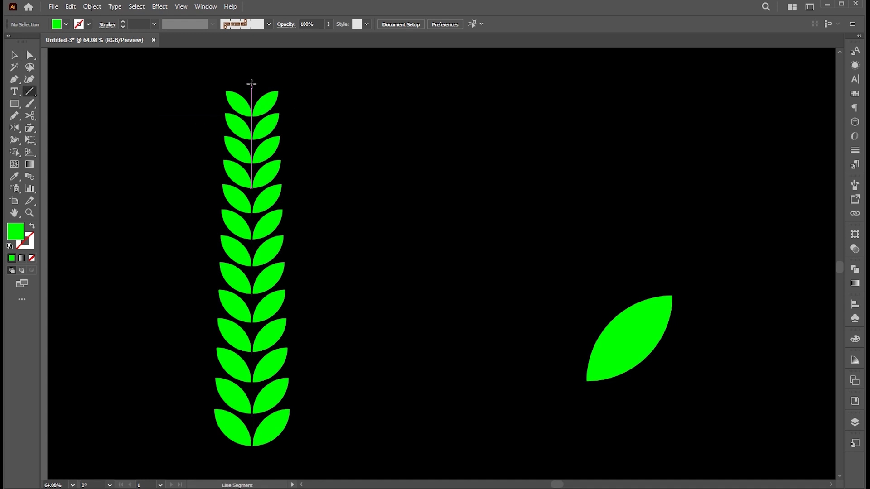
pyautogui.moveTo(252, 86); pyautogui.dragTo(252, 459)
pyautogui.press('v')
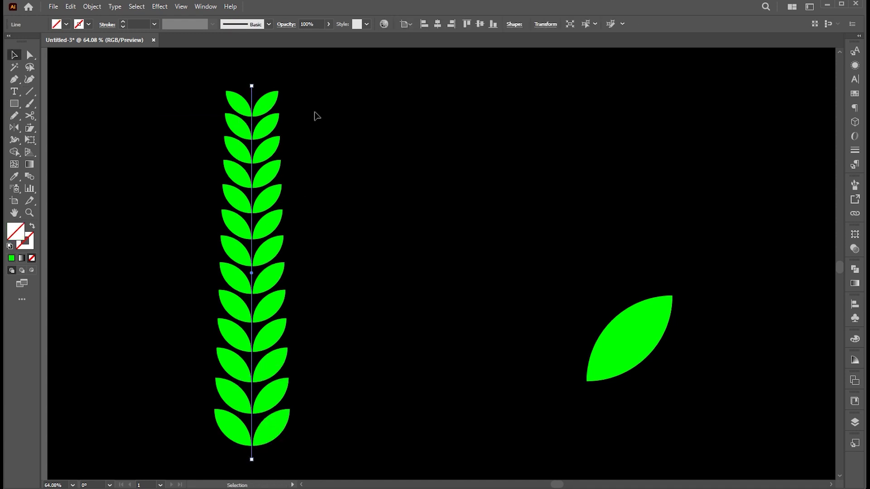
pyautogui.click(32, 243)
pyautogui.click(11, 258)
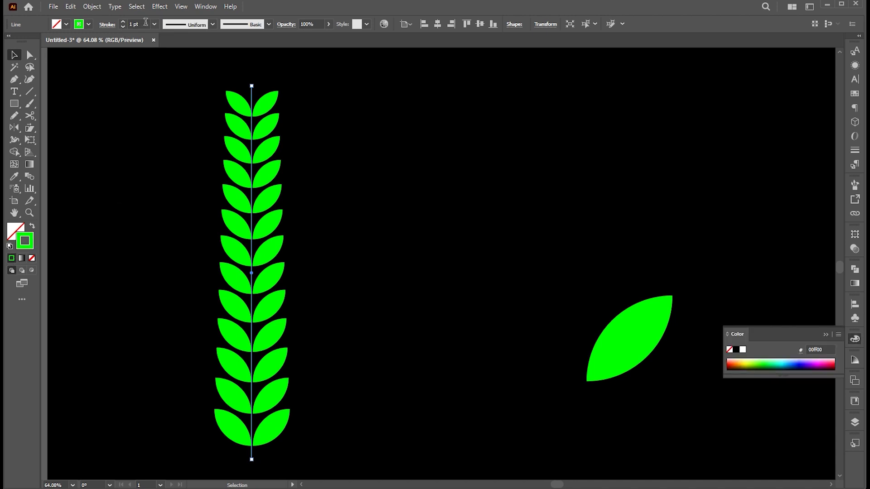
pyautogui.write('2')
pyautogui.press('Return')
# Give the stem a tapered width profile, flipped to run the other way
pyautogui.click(265, 89)
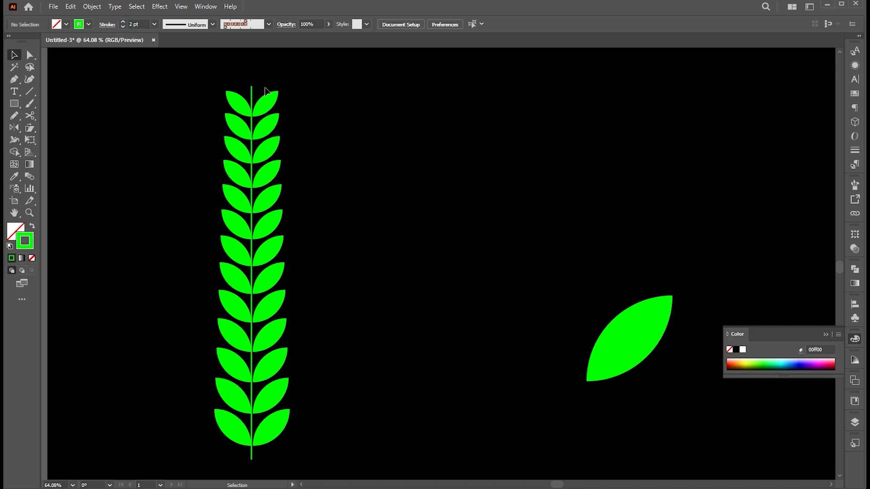
pyautogui.click(252, 89)
pyautogui.click(183, 26)
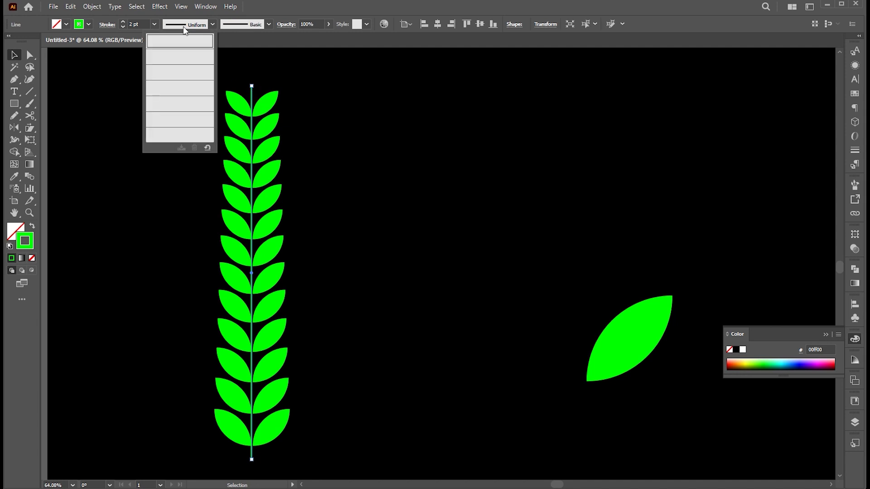
pyautogui.click(176, 109)
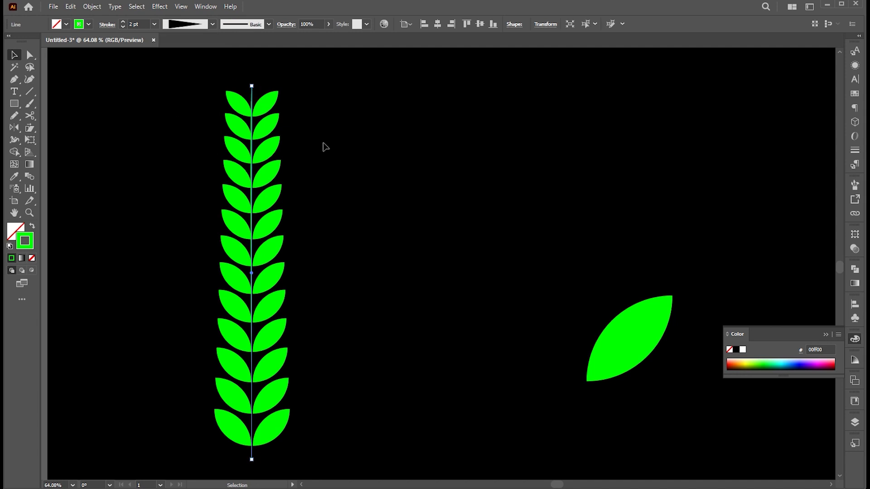
pyautogui.click(106, 24)
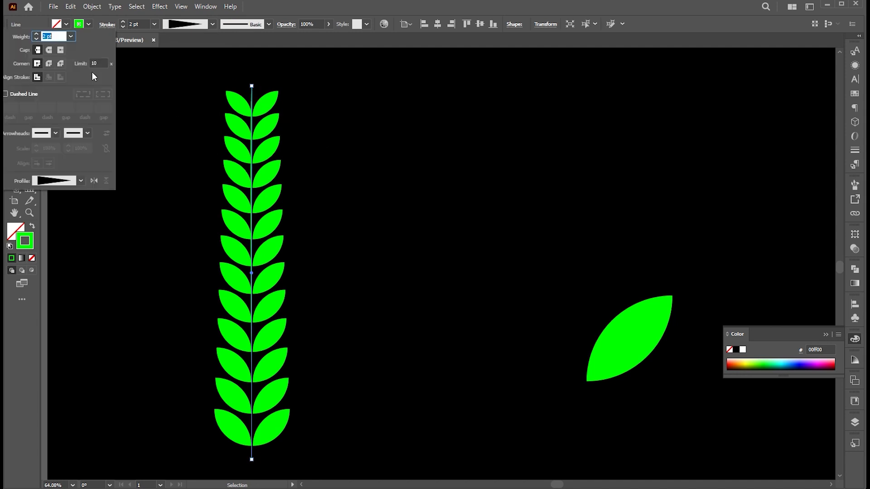
pyautogui.click(96, 180)
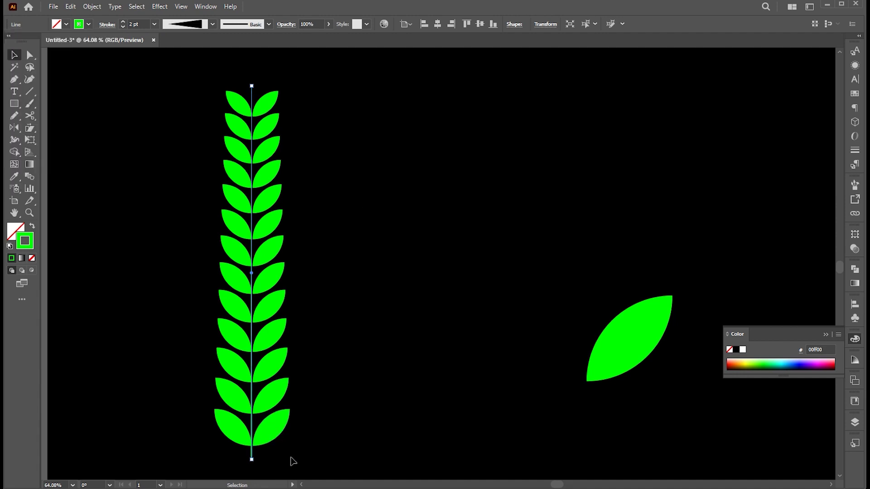
# Nudge the stem 2 px right and 1 px down, set it to 2.5 pt, and extend its bottom end
pyautogui.press('Right')
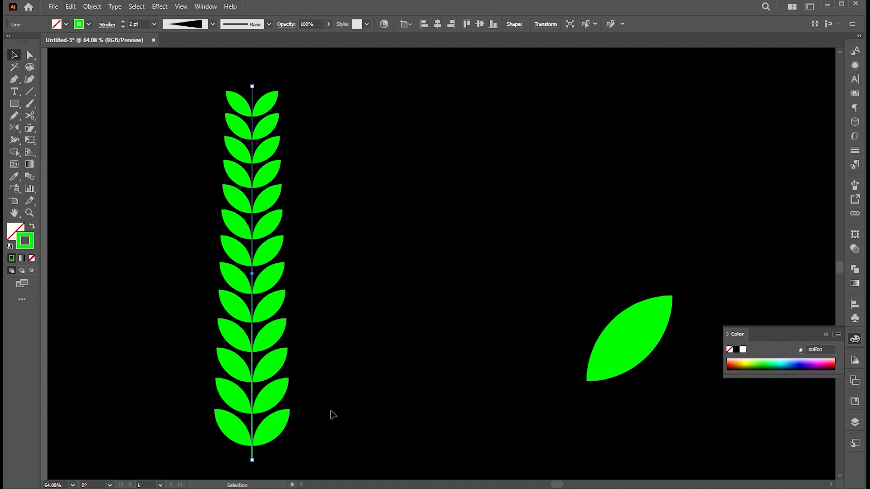
pyautogui.press('Right')
pyautogui.press('Down')
pyautogui.click(143, 24)
pyautogui.write('2.5')
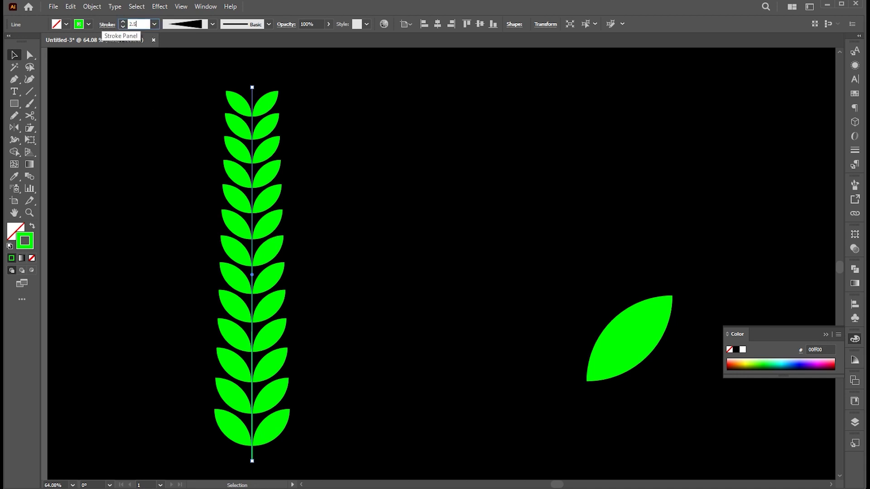
pyautogui.press('Return')
pyautogui.press('a')
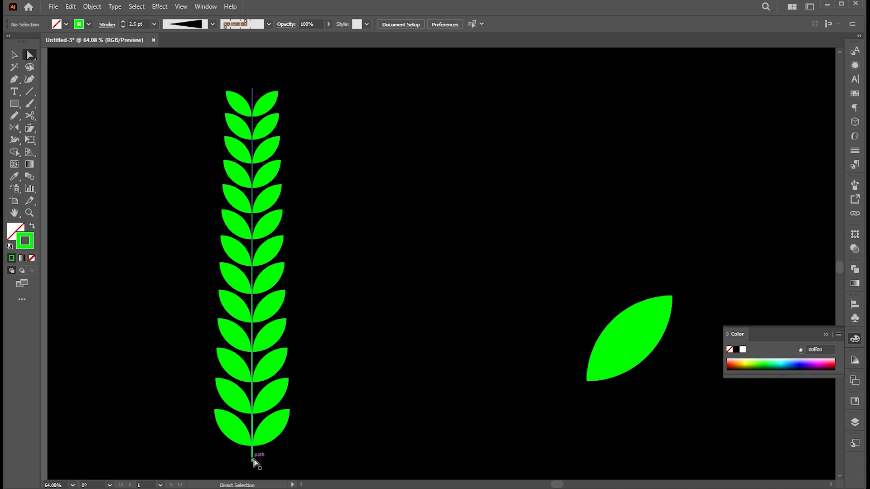
pyautogui.moveTo(252, 461); pyautogui.dragTo(254, 471)
pyautogui.click(355, 394)
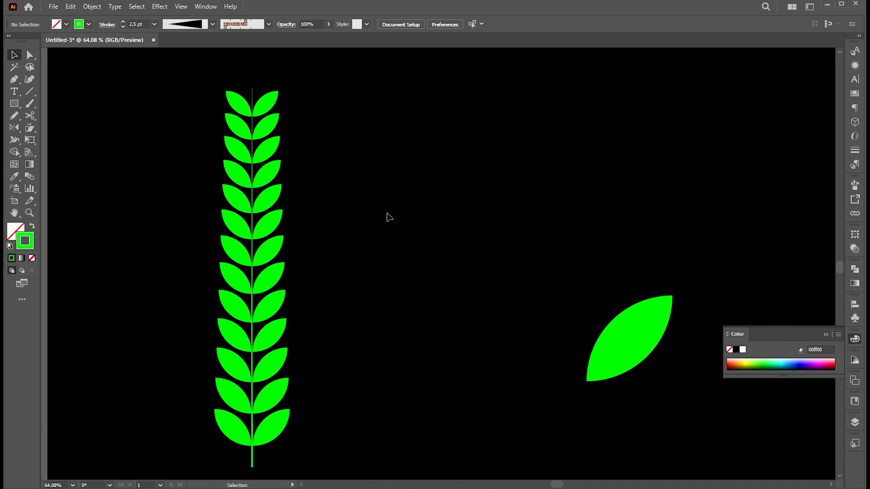
# Shrink the loose leaf and rotate it upright onto the top of the stem
pyautogui.press('v')
pyautogui.moveTo(629, 349); pyautogui.dragTo(466, 211)
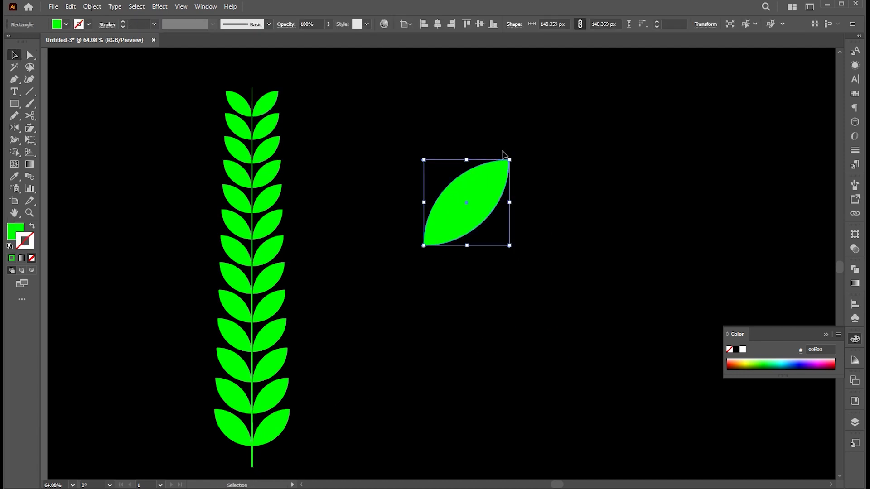
pyautogui.moveTo(503, 157); pyautogui.dragTo(470, 151)
pyautogui.moveTo(449, 191); pyautogui.dragTo(251, 71)
# Select the stem and all leaves and group them with Ctrl+G
pyautogui.click(359, 126)
pyautogui.click(260, 78)
pyautogui.click(395, 123)
pyautogui.hotkey('ctrl', 'z')
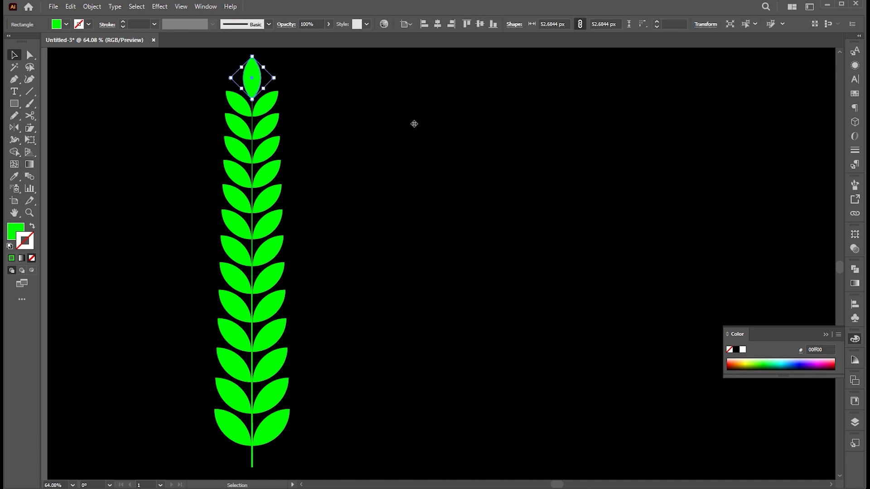
pyautogui.click(416, 124)
pyautogui.moveTo(345, 72); pyautogui.dragTo(134, 434)
pyautogui.hotkey('ctrl', 'g')
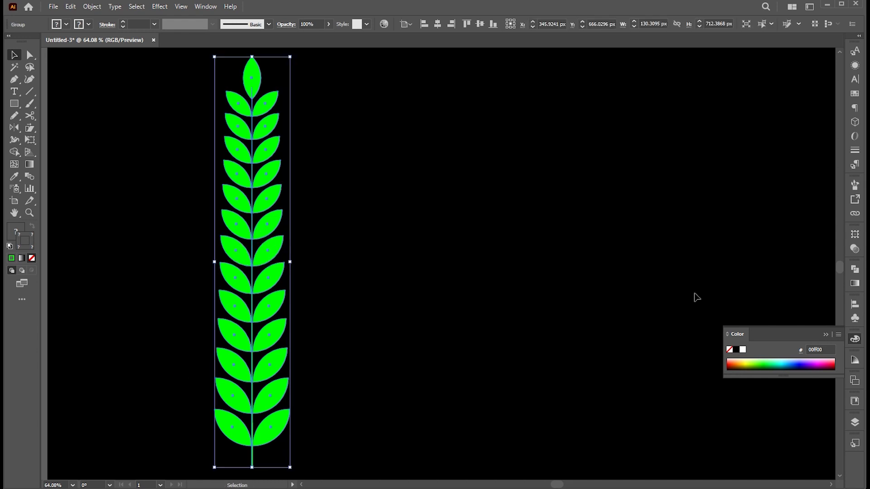
# Open the Brushes panel from the Window menu
pyautogui.click(855, 185)
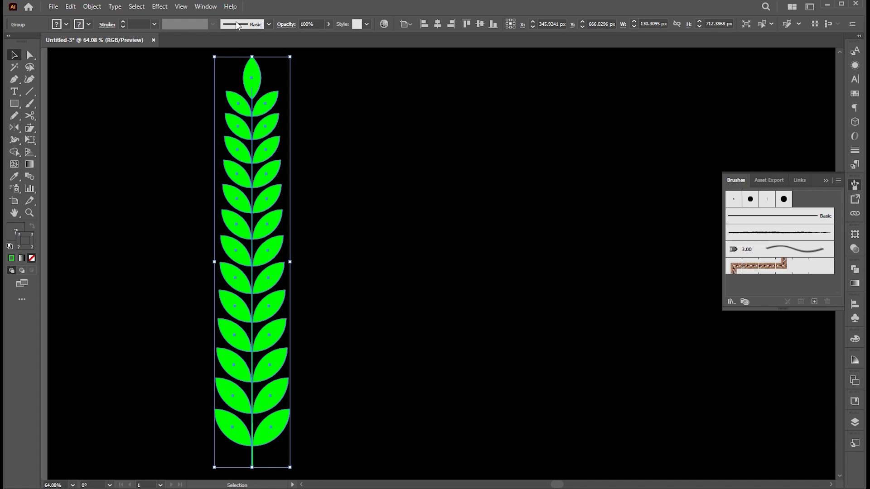
pyautogui.click(205, 7)
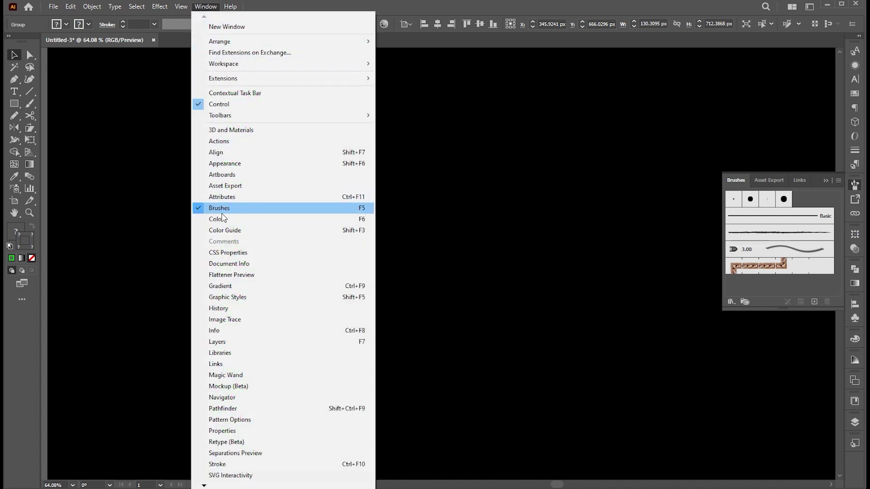
pyautogui.click(212, 9)
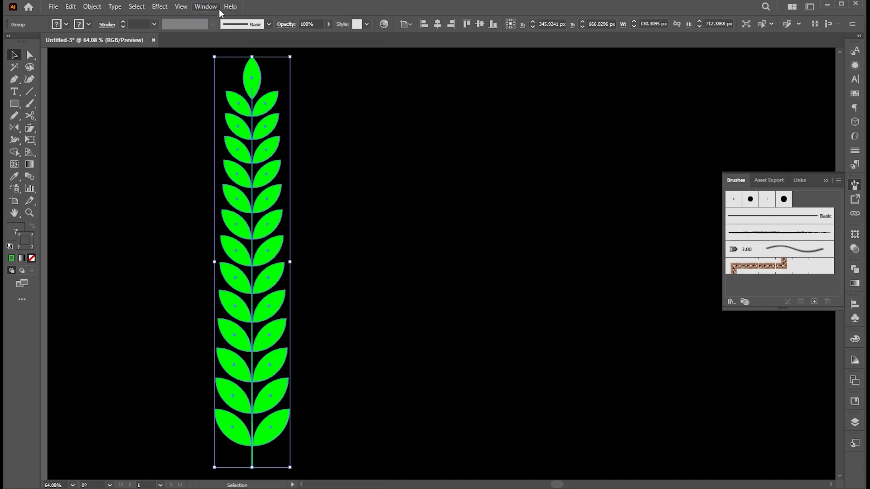
# Save the branch as a new Art Brush with its direction pointing up
pyautogui.click(814, 302)
pyautogui.click(461, 275)
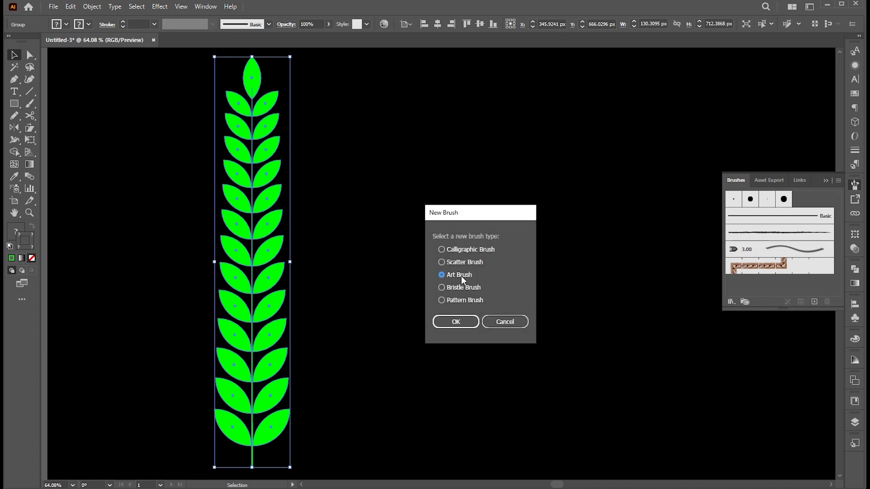
pyautogui.click(456, 320)
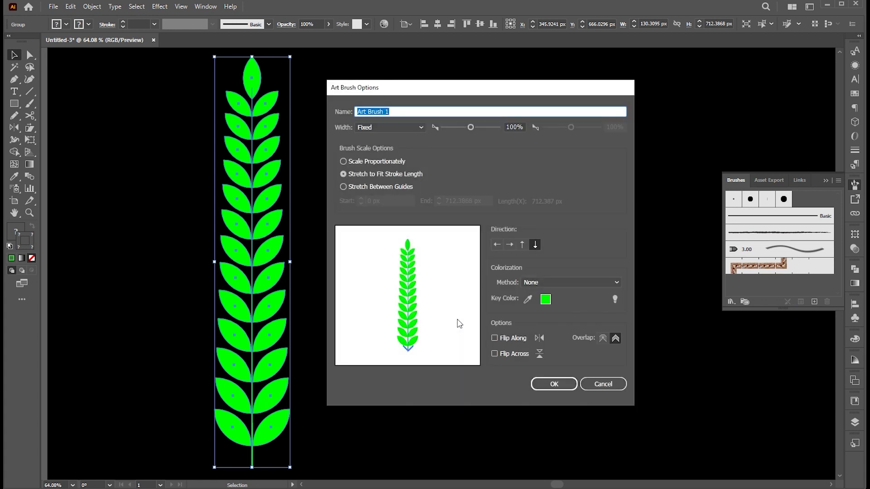
pyautogui.click(522, 244)
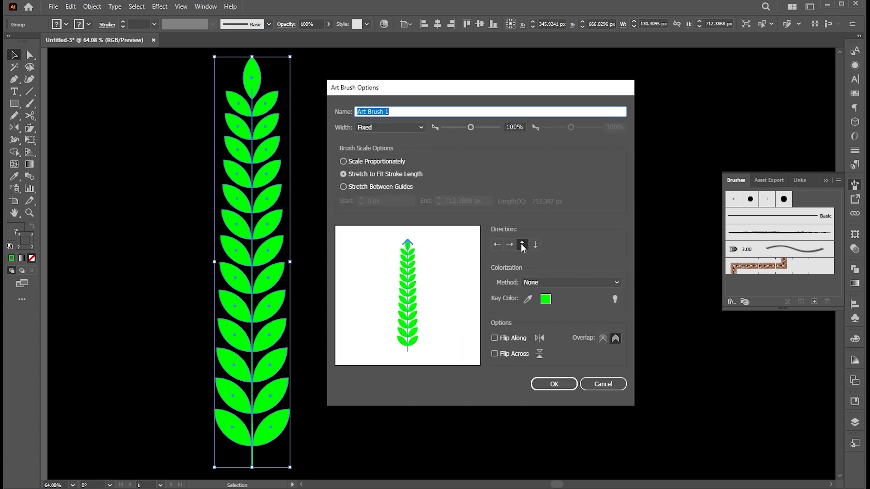
pyautogui.click(554, 384)
pyautogui.click(829, 180)
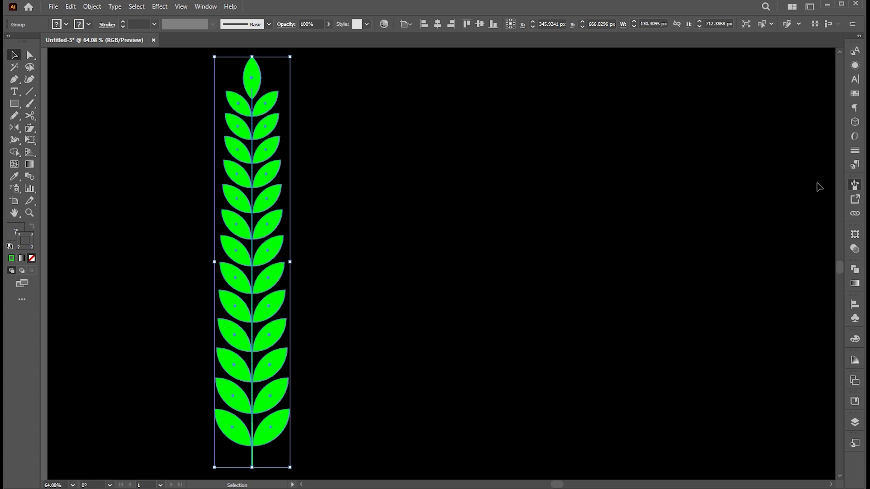
pyautogui.click(275, 213)
# Delete the leaf branch and draw a circle with a green stroke and no fill
pyautogui.click(278, 219)
pyautogui.press('Delete')
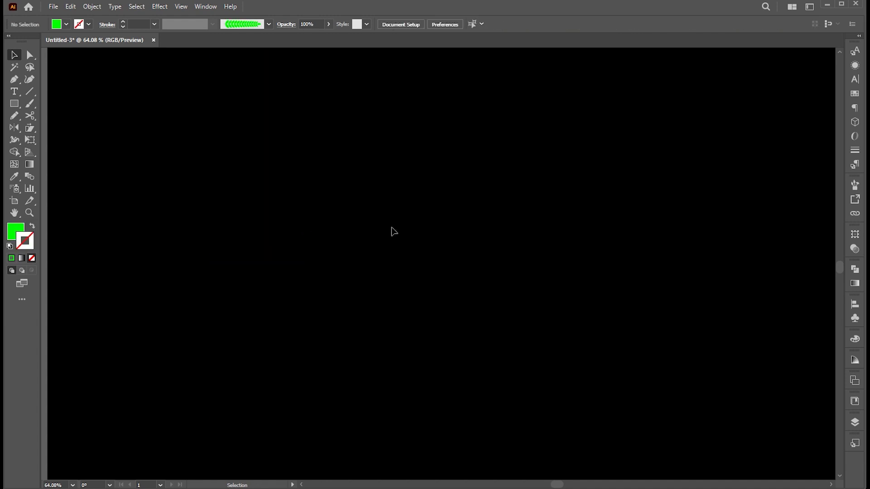
pyautogui.click(14, 104)
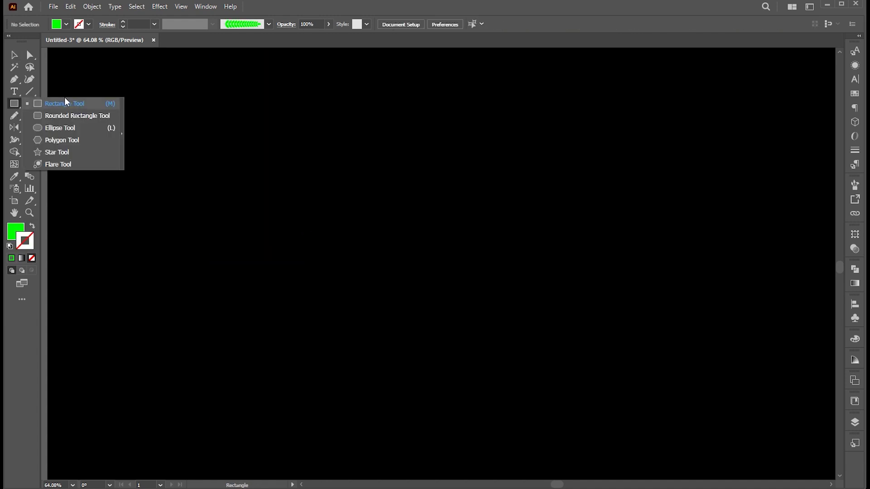
pyautogui.click(60, 127)
pyautogui.moveTo(180, 161); pyautogui.dragTo(344, 355)
pyautogui.click(31, 226)
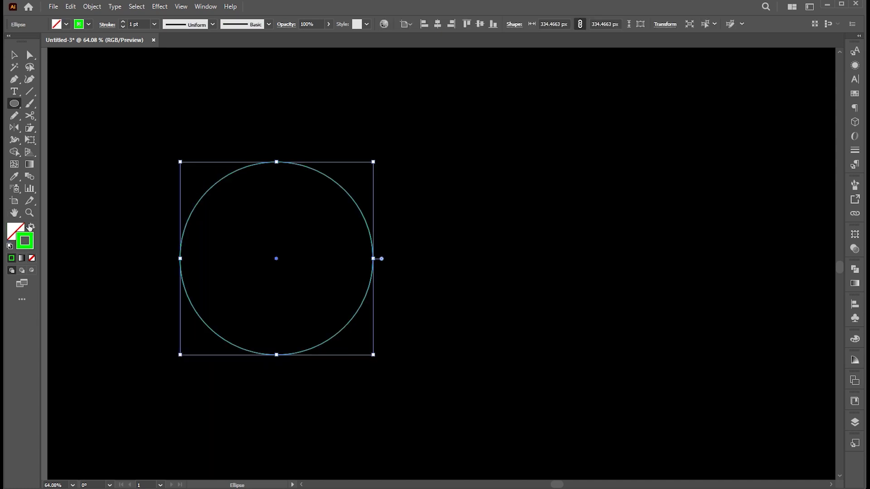
# Delete the circle's right anchor to leave a left half circle, and select it
pyautogui.click(30, 54)
pyautogui.moveTo(419, 257); pyautogui.dragTo(357, 278)
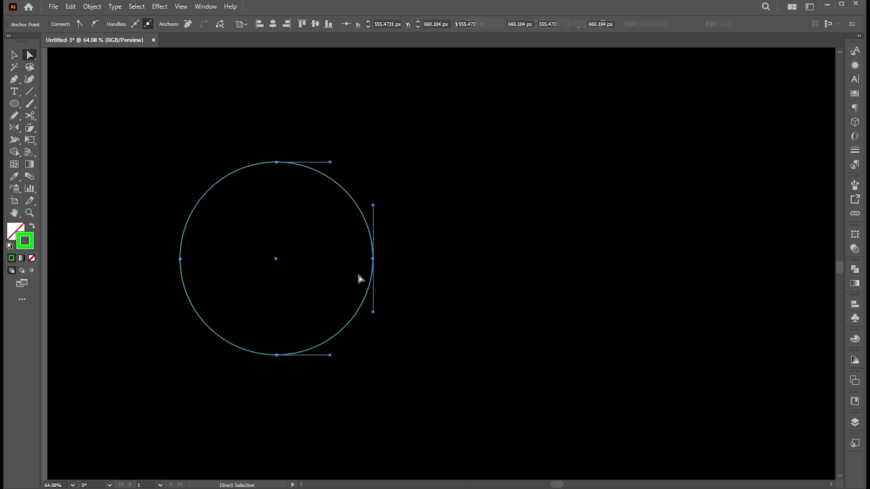
pyautogui.press('Delete')
pyautogui.press('v')
pyautogui.click(355, 166)
pyautogui.moveTo(355, 166); pyautogui.dragTo(202, 227)
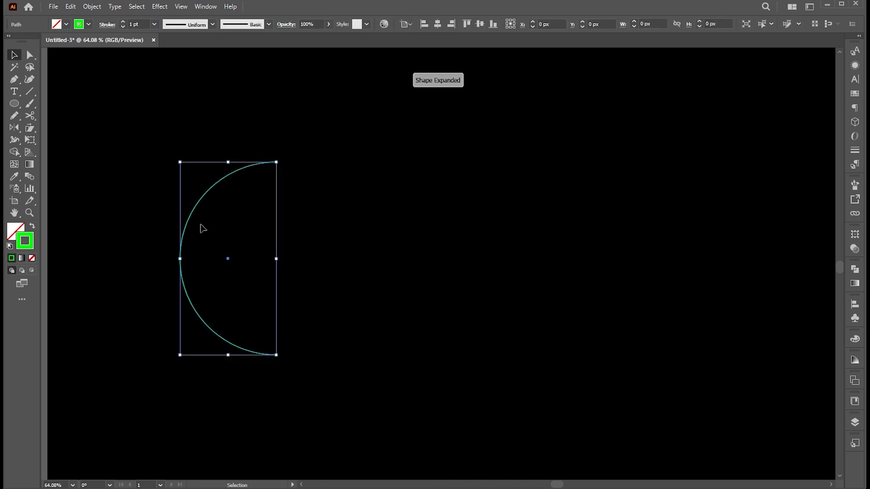
# Apply Art Brush 1 to the half circle and set its stroke weight to 0.6 pt
pyautogui.click(853, 186)
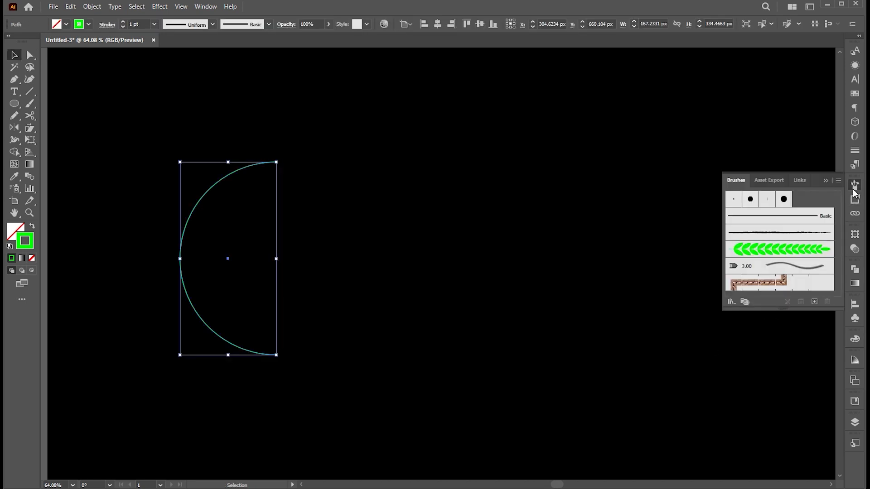
pyautogui.click(773, 249)
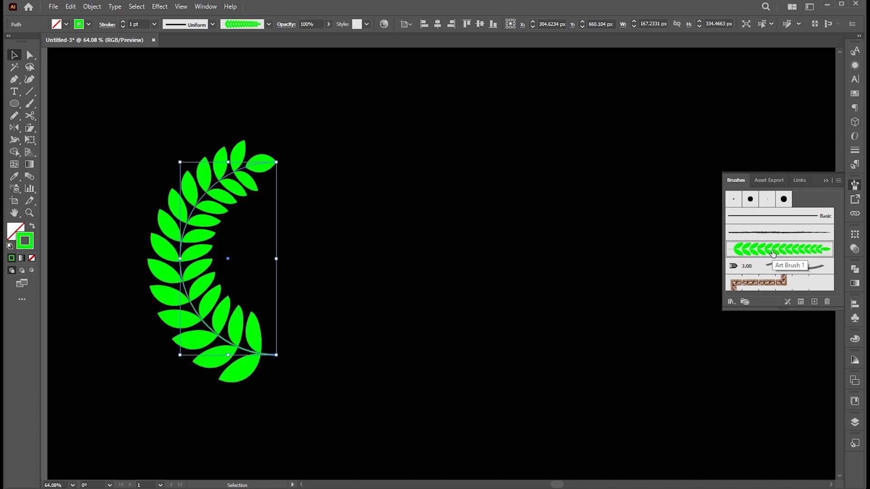
pyautogui.click(825, 180)
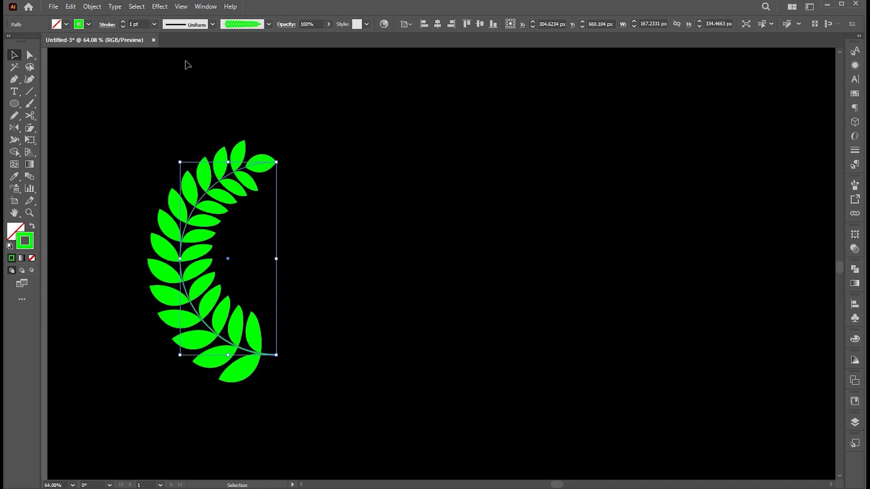
pyautogui.click(146, 24)
pyautogui.write('0.75')
pyautogui.press('Return')
pyautogui.write('0.5')
pyautogui.press('Return')
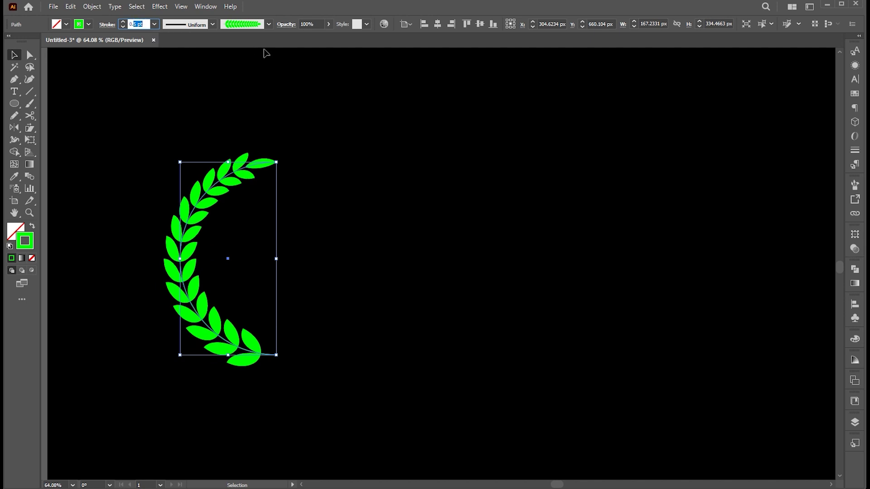
pyautogui.write('0.6')
pyautogui.press('Return')
pyautogui.click(504, 250)
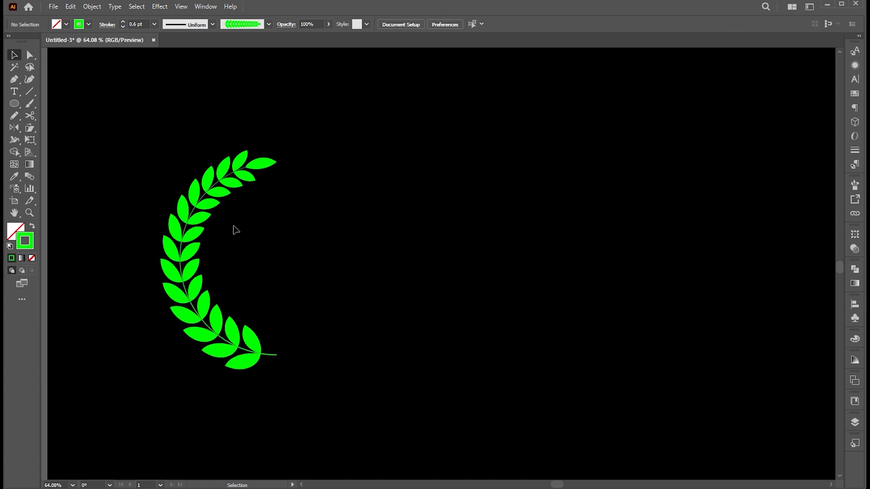
# Alt-drag a copy of the leafy arc to the right and reflect it vertically
pyautogui.moveTo(198, 226); pyautogui.dragTo(347, 226)
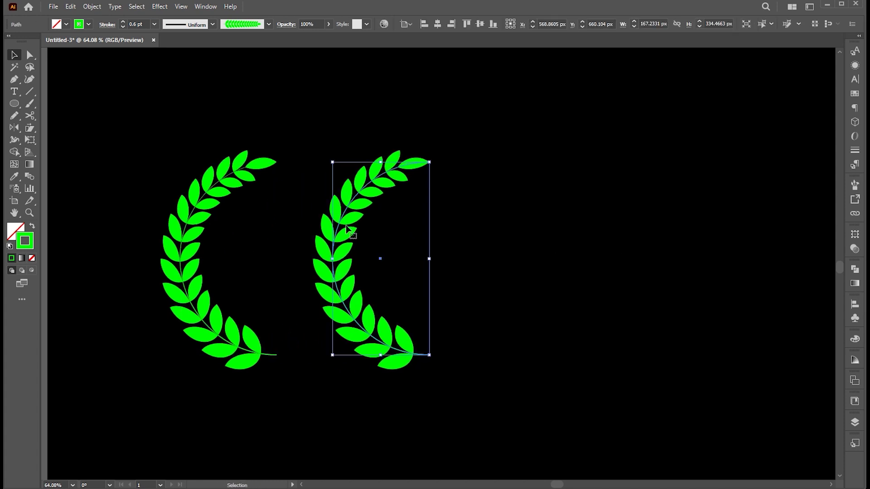
pyautogui.doubleClick(14, 128)
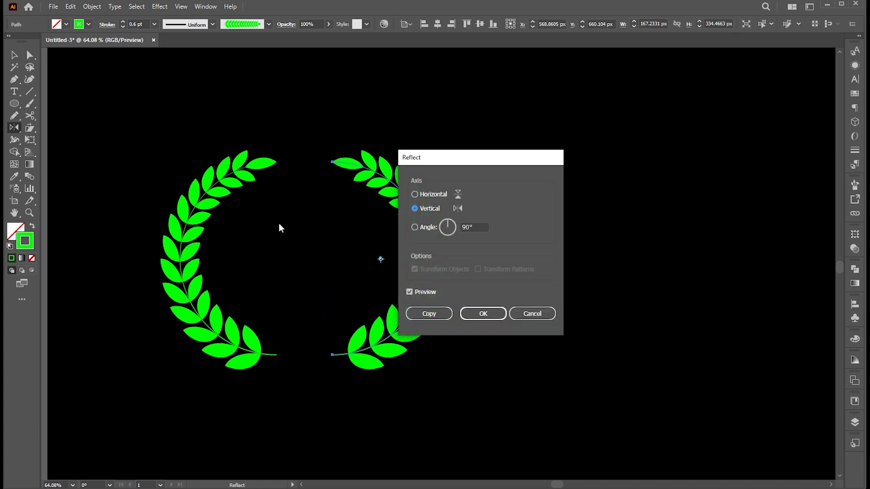
pyautogui.click(463, 317)
# Move the mirrored half in to close the wreath, then shift the whole wreath left
pyautogui.press('v')
pyautogui.moveTo(418, 237); pyautogui.dragTo(380, 238)
pyautogui.click(486, 236)
pyautogui.moveTo(448, 141); pyautogui.dragTo(181, 410)
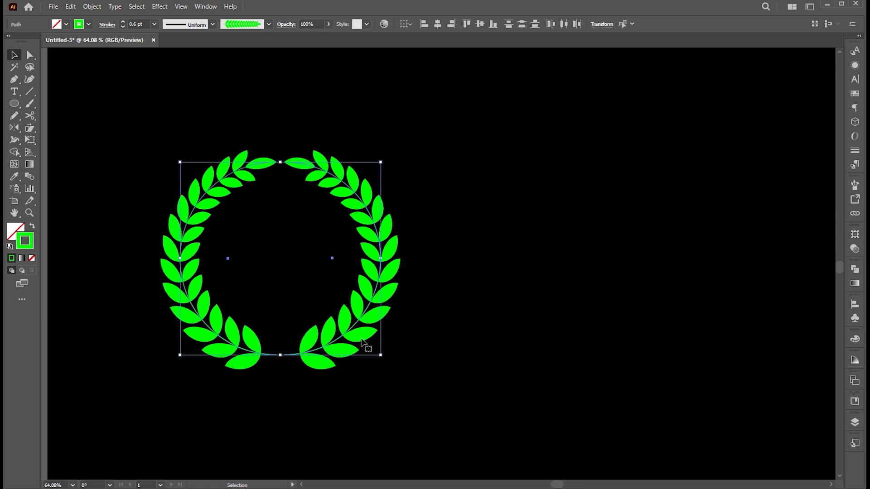
pyautogui.moveTo(367, 344); pyautogui.dragTo(319, 344)
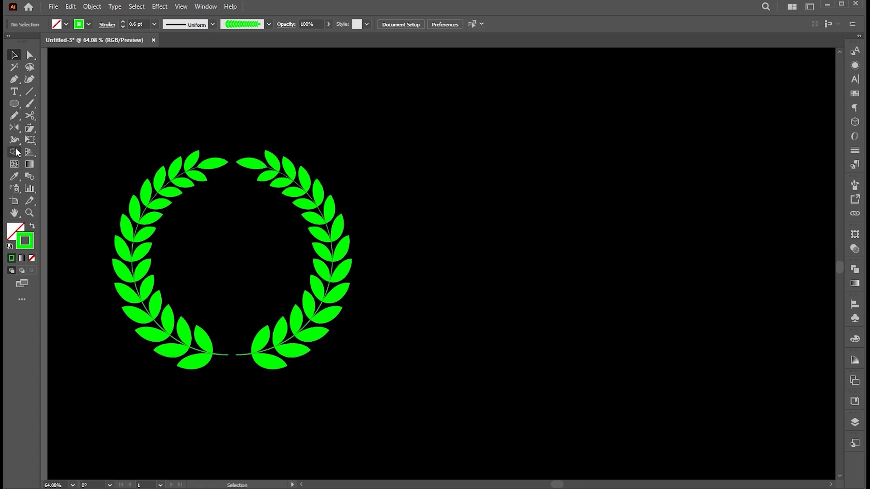
# Brush six leaf branches: right of the wreath, right edge, bottom right, top centre, bottom left, top left
pyautogui.click(28, 106)
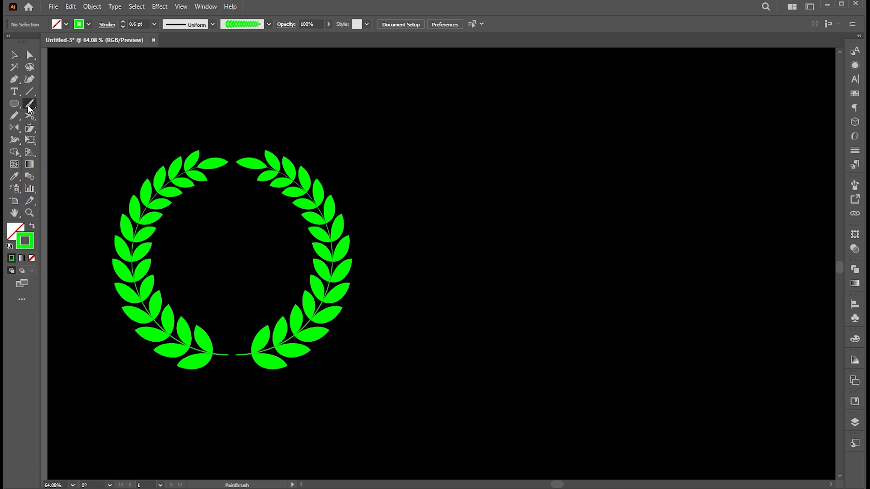
pyautogui.moveTo(568, 184); pyautogui.dragTo(584, 182)
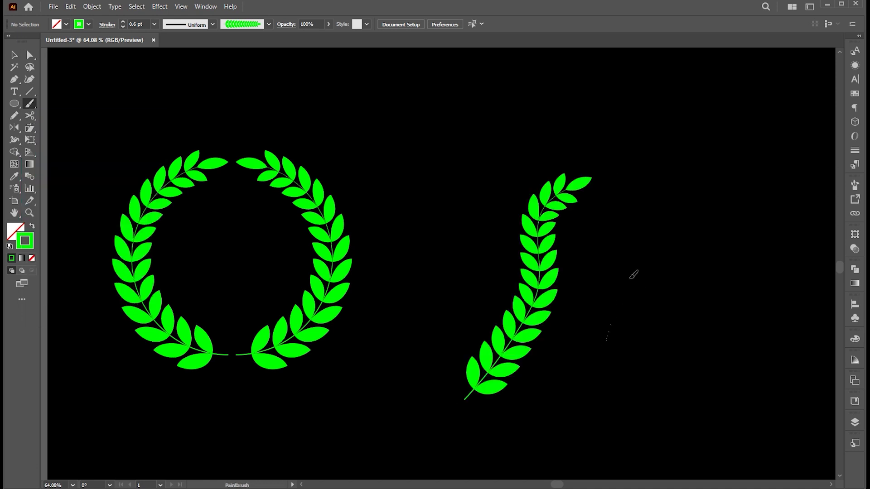
pyautogui.moveTo(748, 140); pyautogui.dragTo(749, 139)
pyautogui.moveTo(759, 372); pyautogui.dragTo(760, 371)
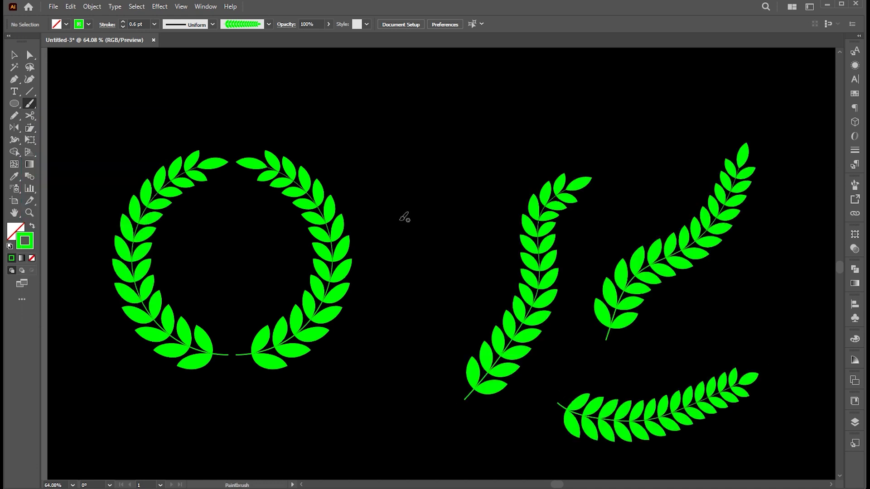
pyautogui.moveTo(507, 126); pyautogui.dragTo(574, 112)
pyautogui.moveTo(151, 398); pyautogui.dragTo(410, 383)
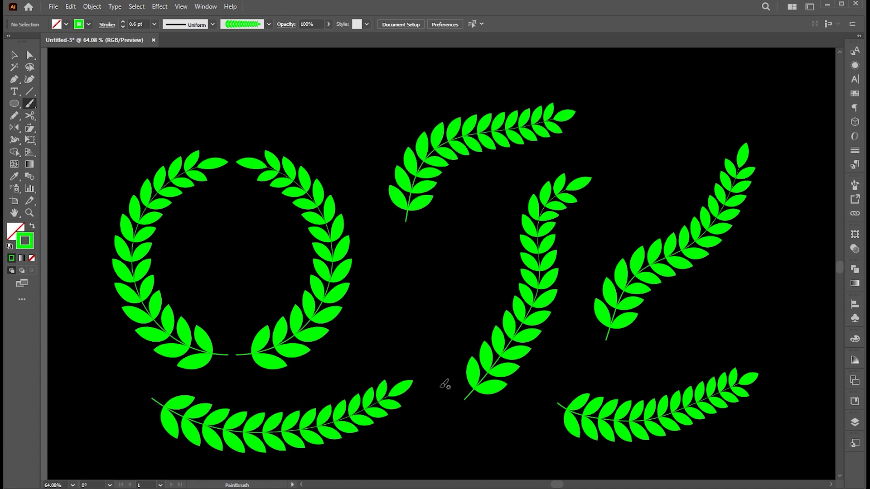
pyautogui.moveTo(136, 122)
pyautogui.mouseDown()
pyautogui.moveTo(199, 104)
pyautogui.moveTo(316, 102)
pyautogui.mouseUp()
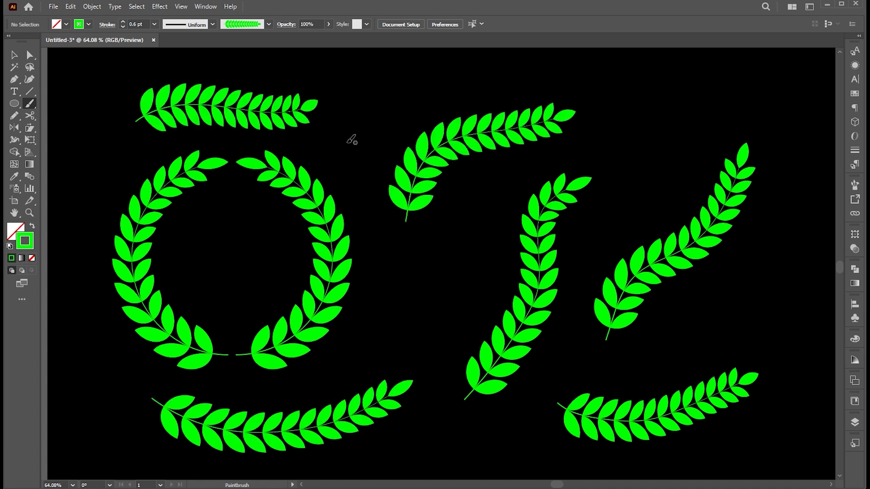
pyautogui.press('v')
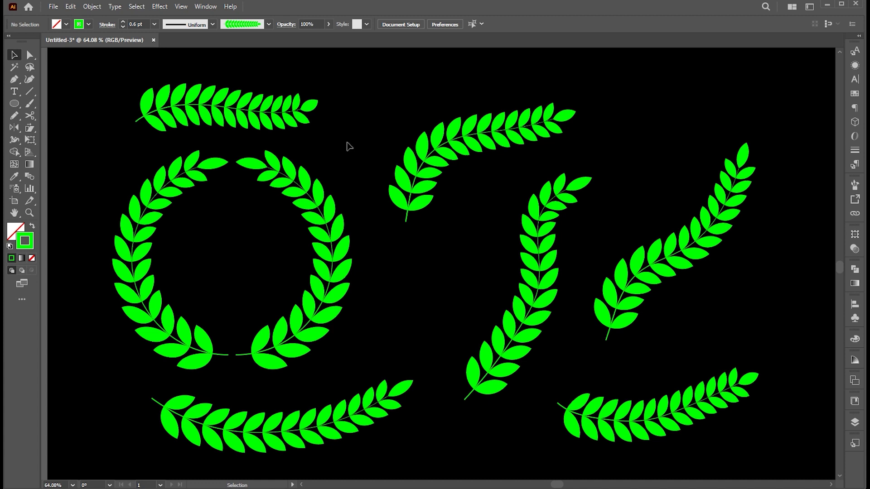